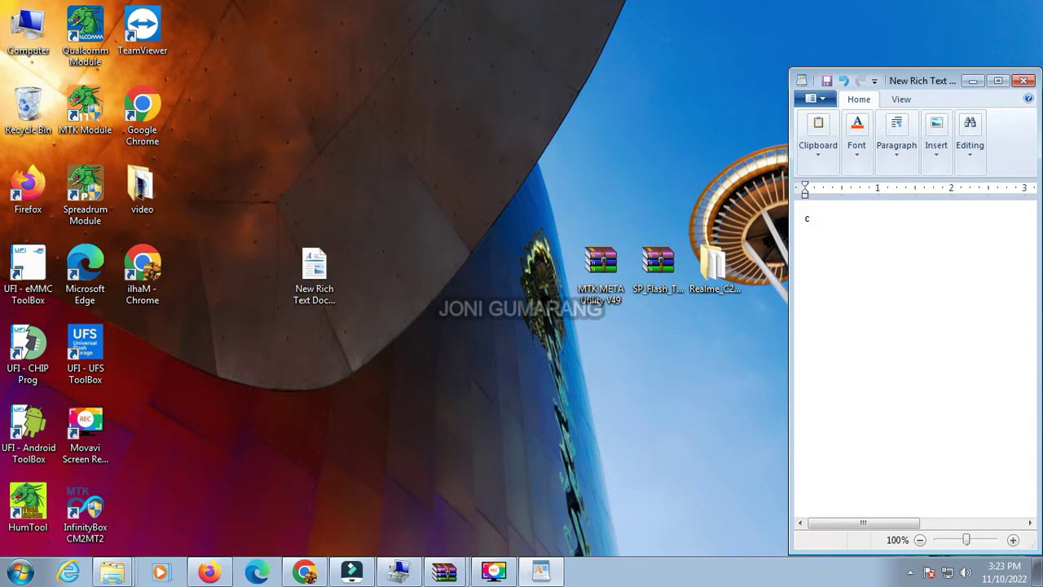
Write the opening note lines "cara flashing realme c21" and "mengunakan sp flash tool" in the rich text document
type("ara flashing realme c21")
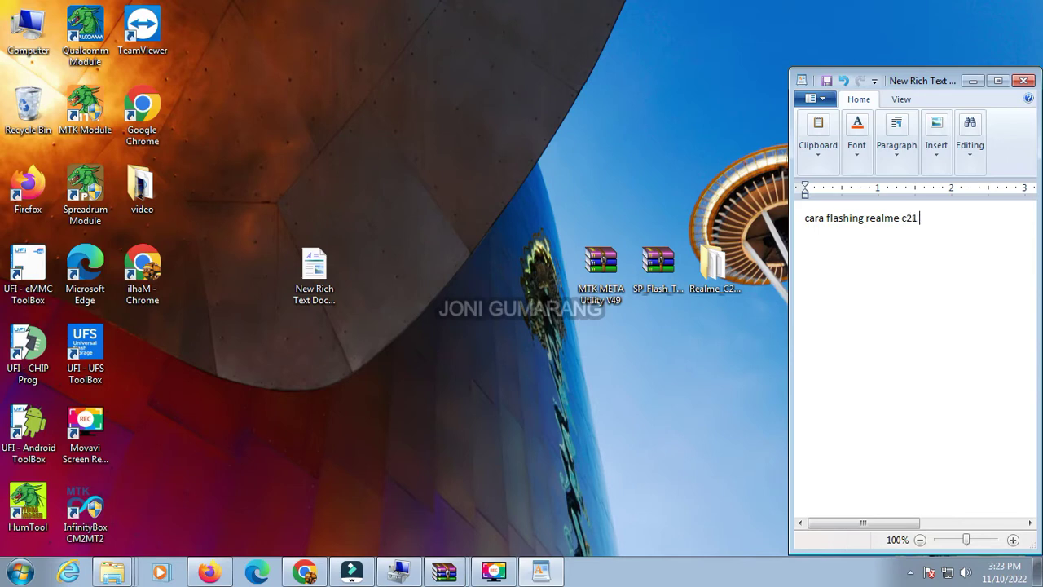
key("Return")
type("mengunakan sp flash ")
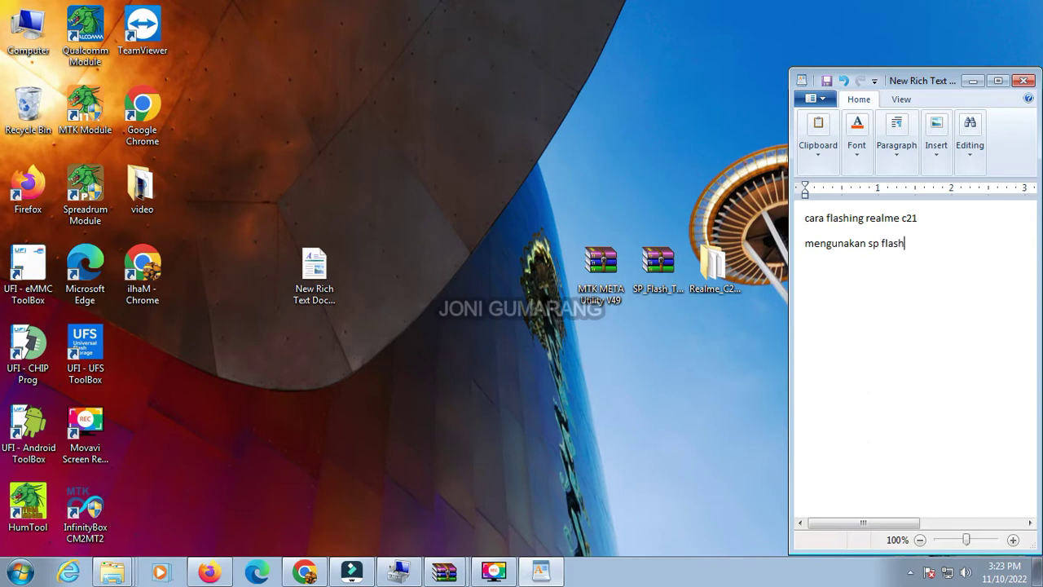
type("t")
type("ool ")
Add the note lines "silahkan download bahan" and "di deskripsi" below the opening lines
type("s")
type("ila")
type("hkan")
type(" d")
type("ownlo")
type("a")
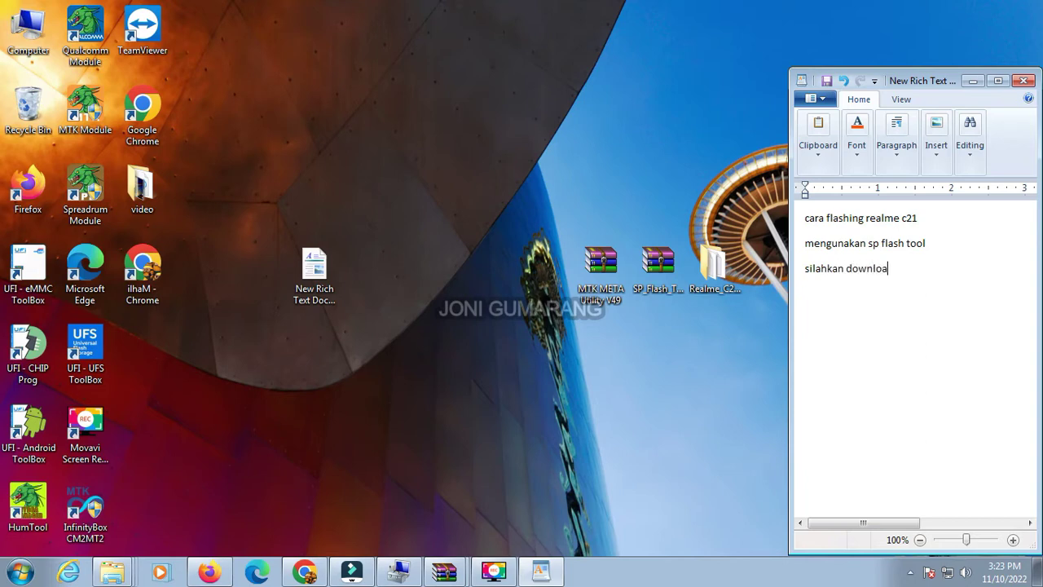
type("d bahan")
key("Return")
type("di deskripsi 1")
key("BackSpace")
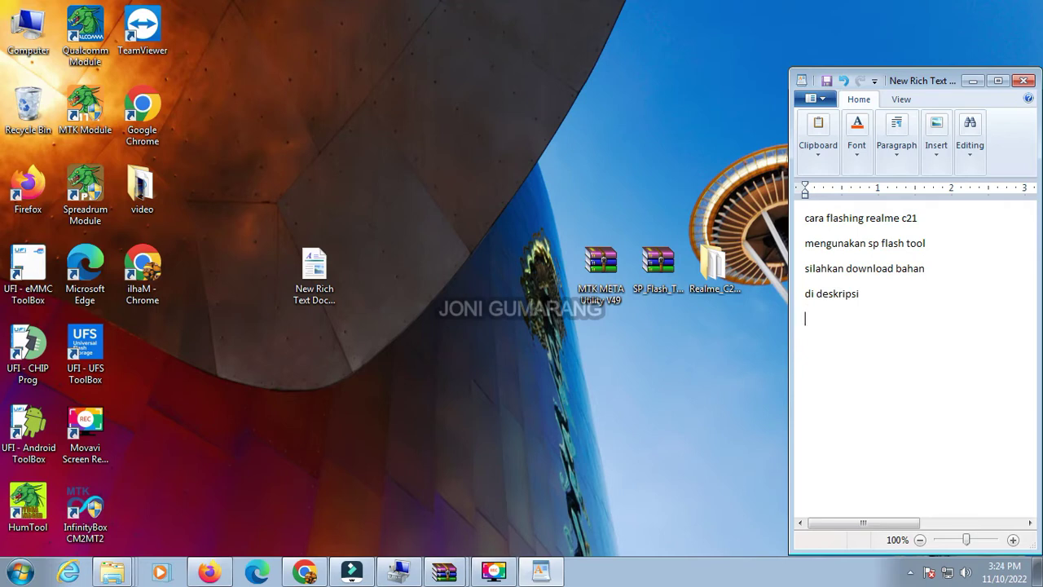
List the required files on separate lines: "firmware realme c21", "sp nflash tool" and "tool bypass auth"
type("s")
key("BackSpace")
type("firmware realme c21")
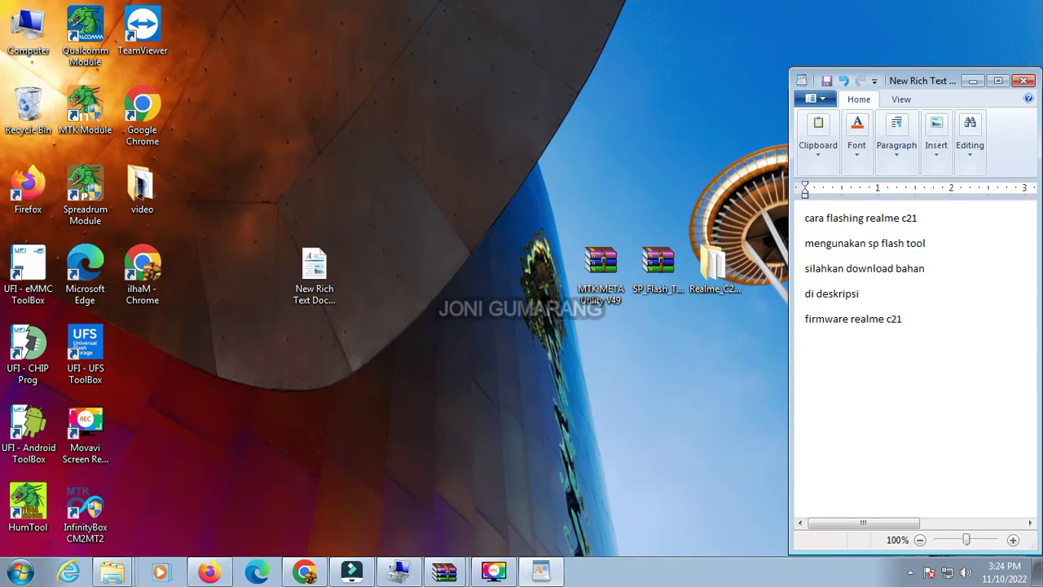
key("Return")
type("sp nflash tool")
key("Return")
type("tool bypa")
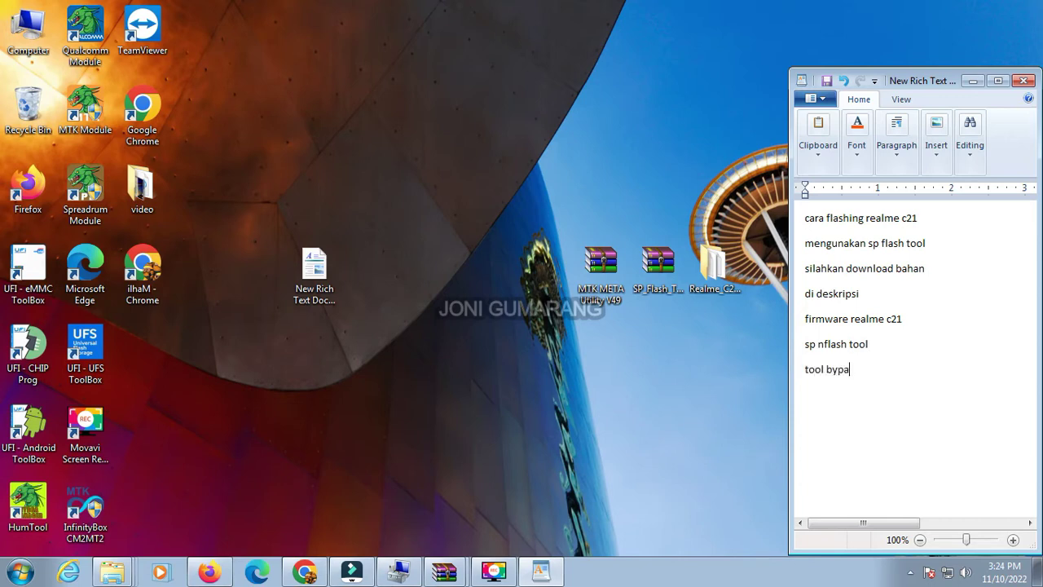
type("ss auth")
key("Return")
Add the note lines "mari lansung ke tkp aja" and "bukak bypass auth" under the file list
type("mari lansung ke tkp ")
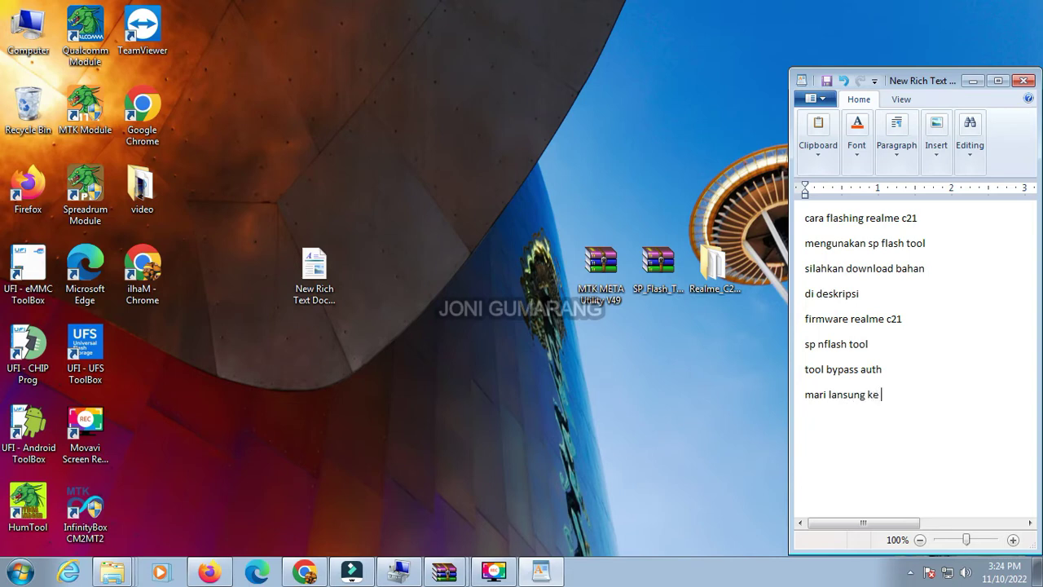
type("aja")
key("Return")
type("bukak bypass")
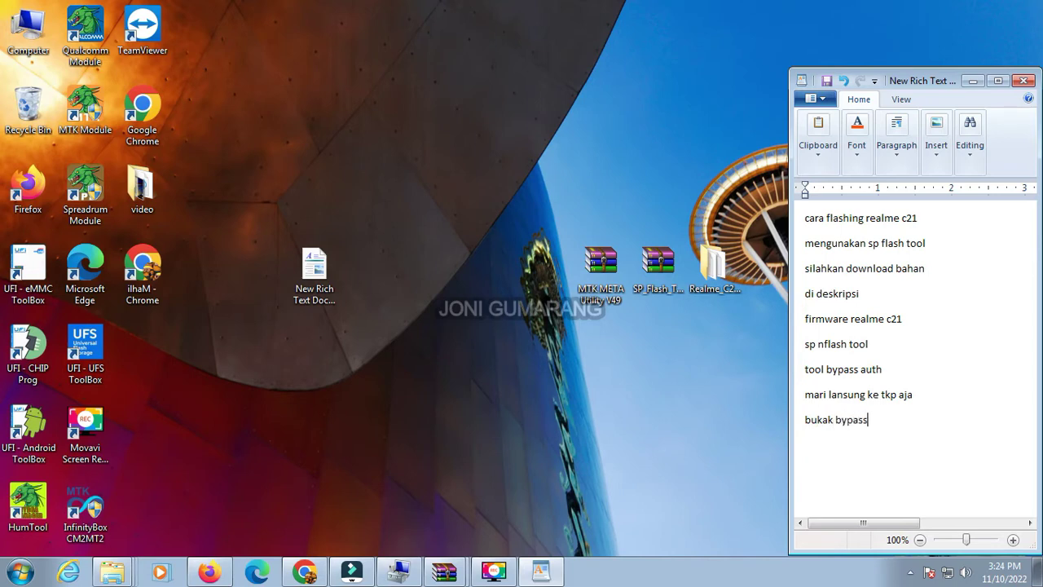
type(" auth")
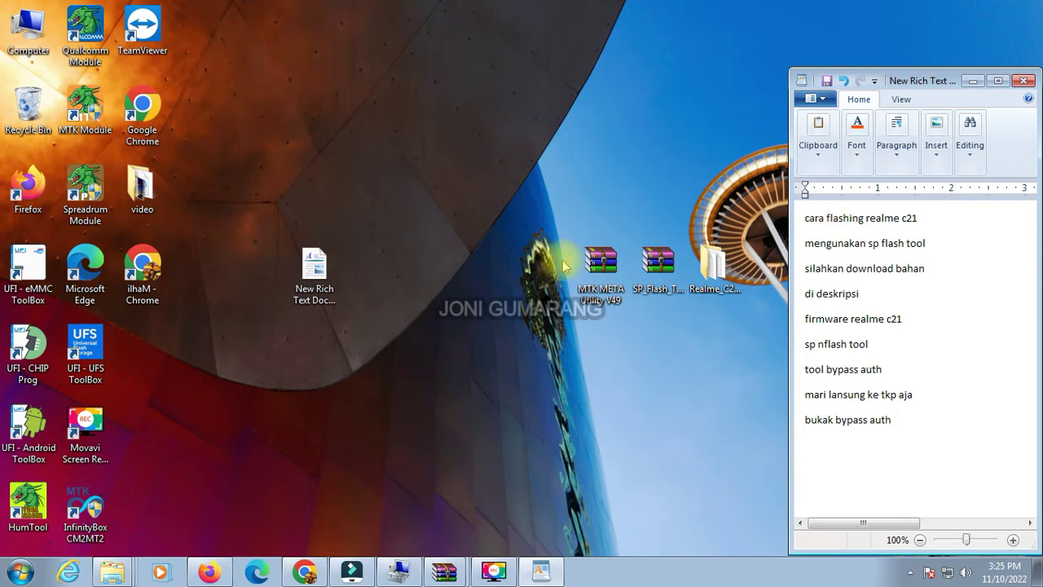
Launch the MTK META Utility application from the MTK META Utility V49 archive and minimize the archive window
double_click(588, 267)
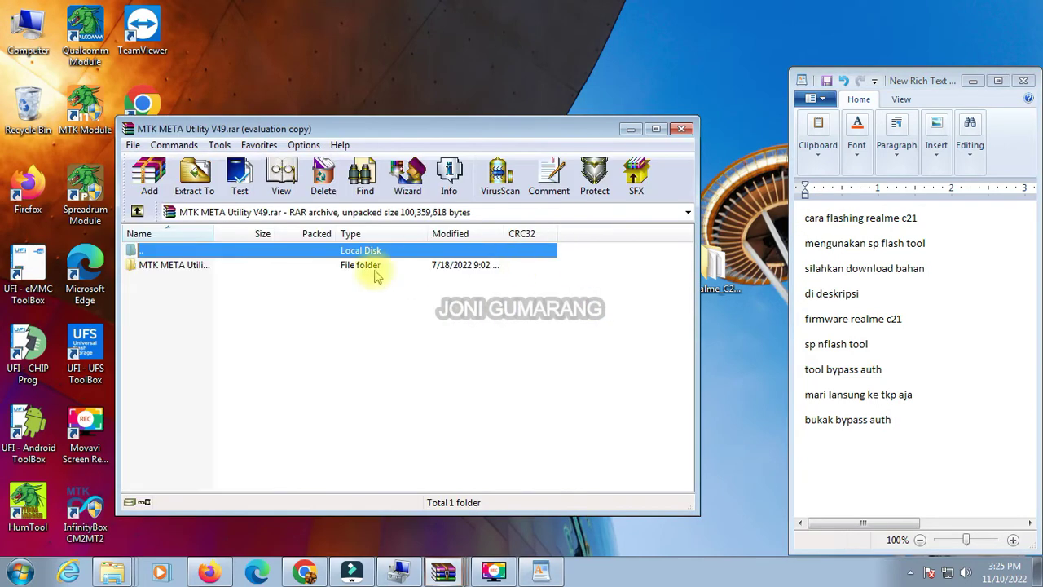
double_click(321, 263)
double_click(234, 323)
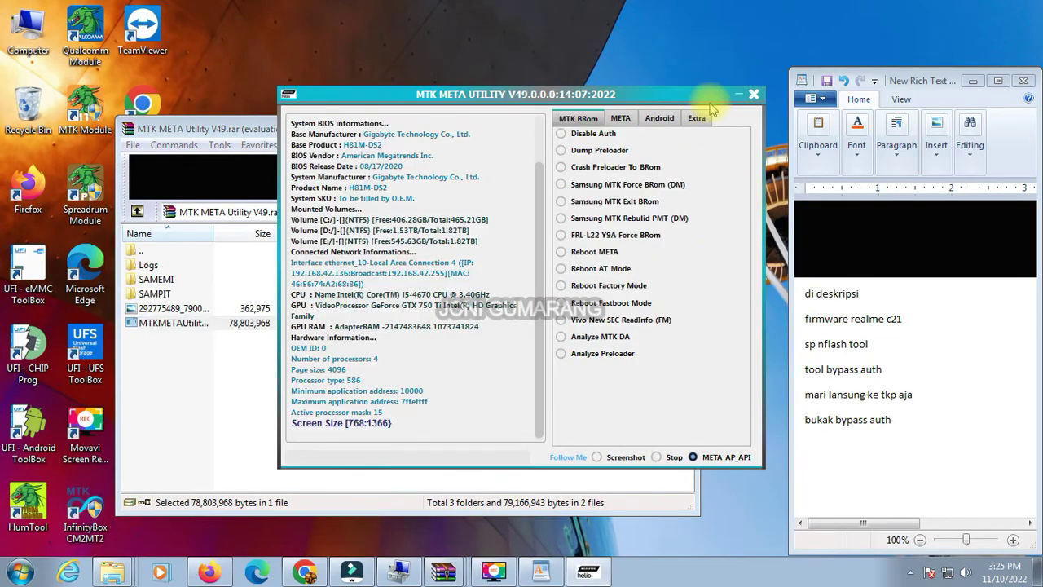
left_click(253, 124)
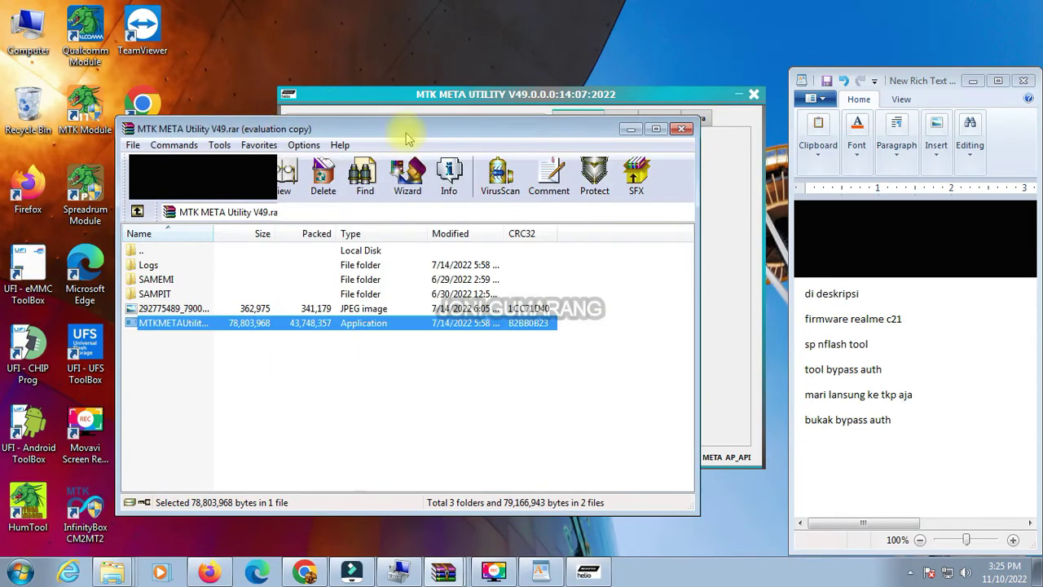
left_click(631, 129)
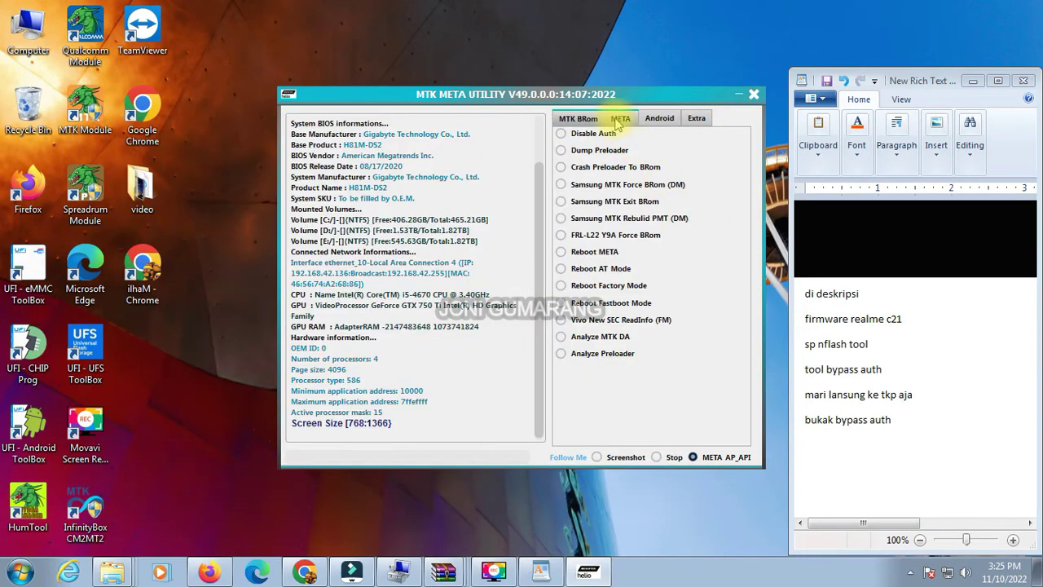
left_click_drag(614, 99, 513, 118)
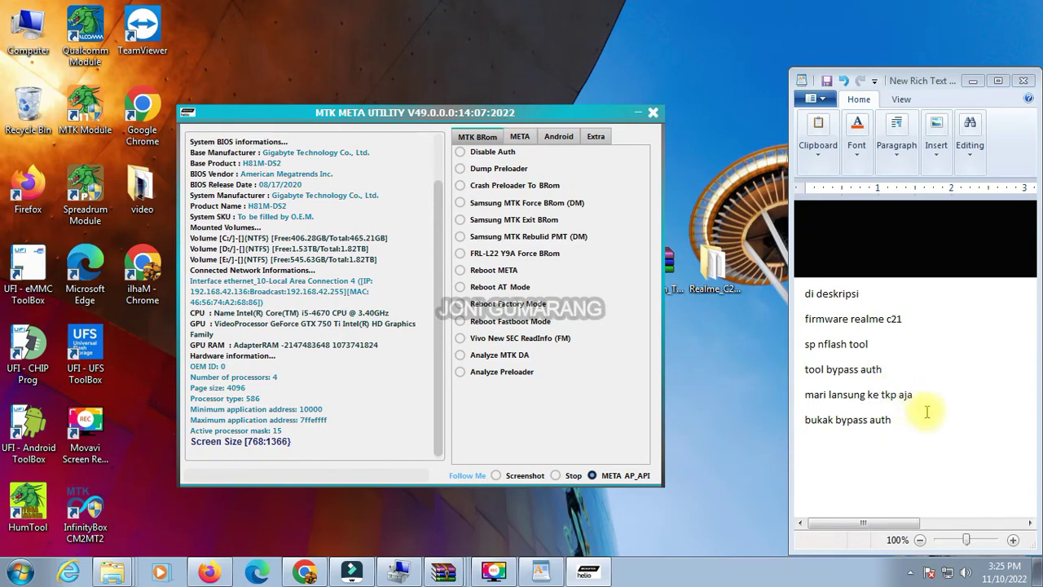
Add the instruction line "matikan hp klik disabel auth" at the end of the WordPad notes
left_click(892, 423)
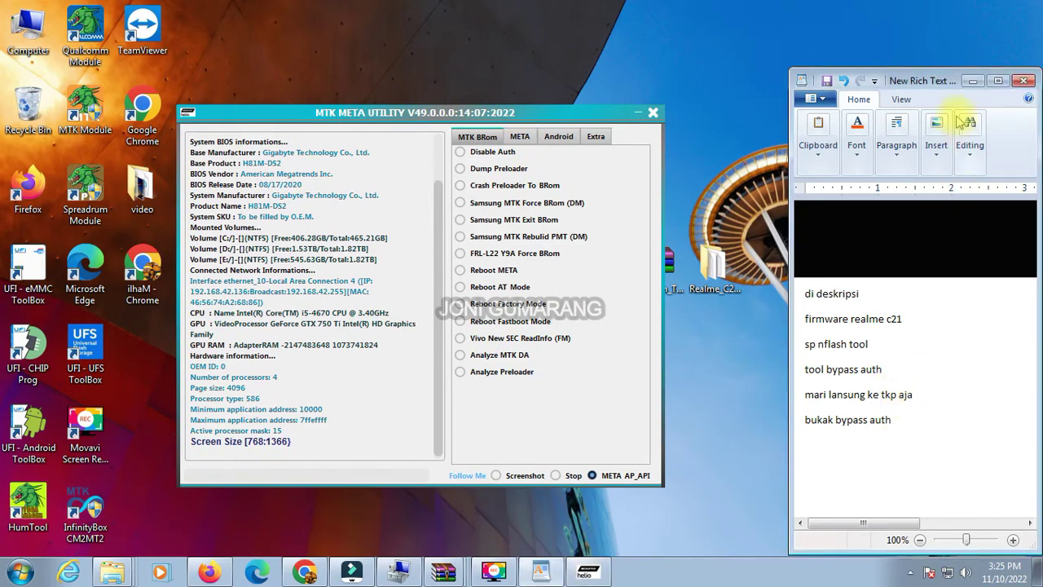
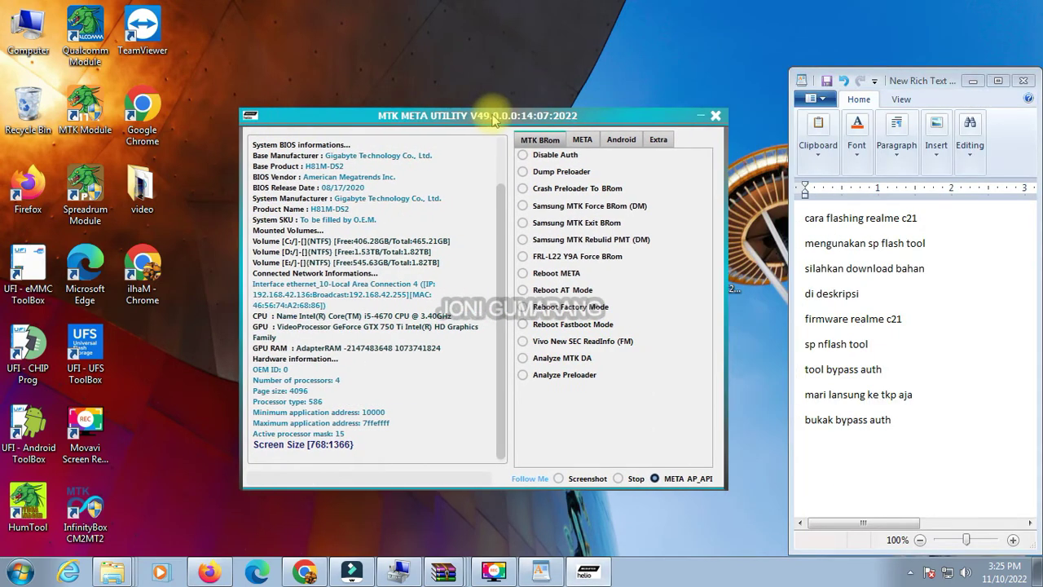
left_click(892, 420)
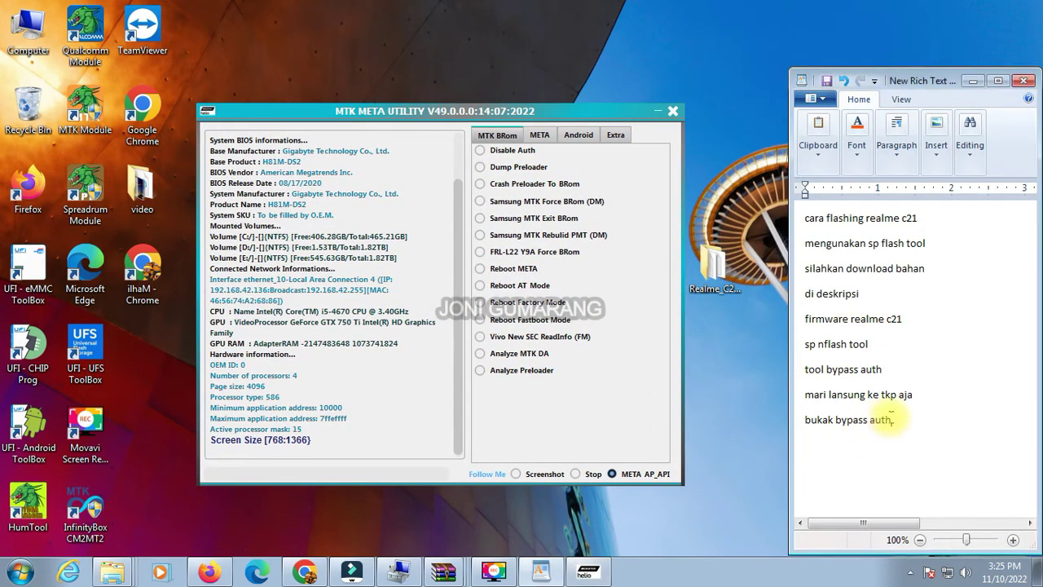
key("Return")
type("m")
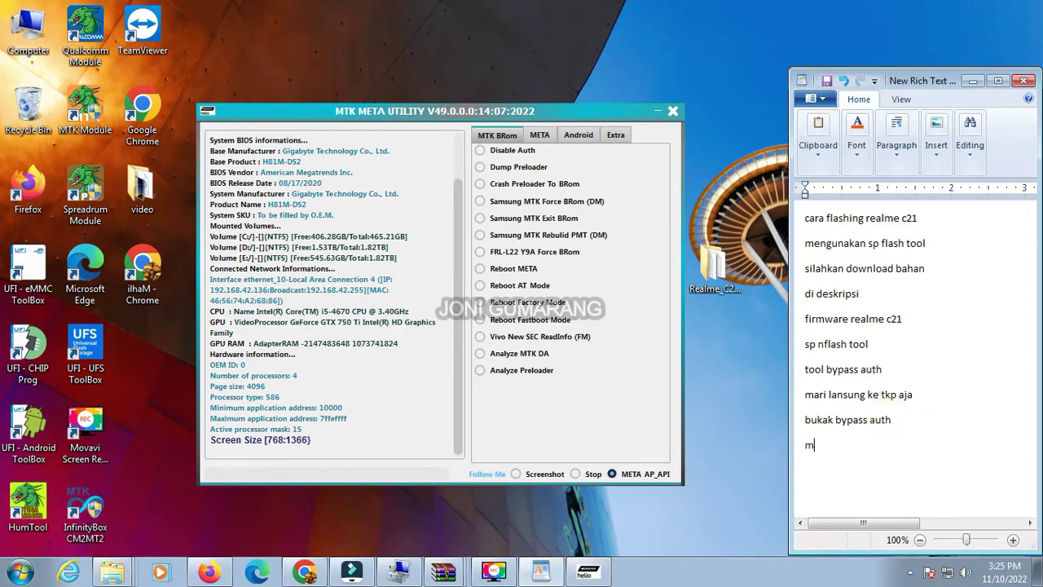
type("amatikan hp")
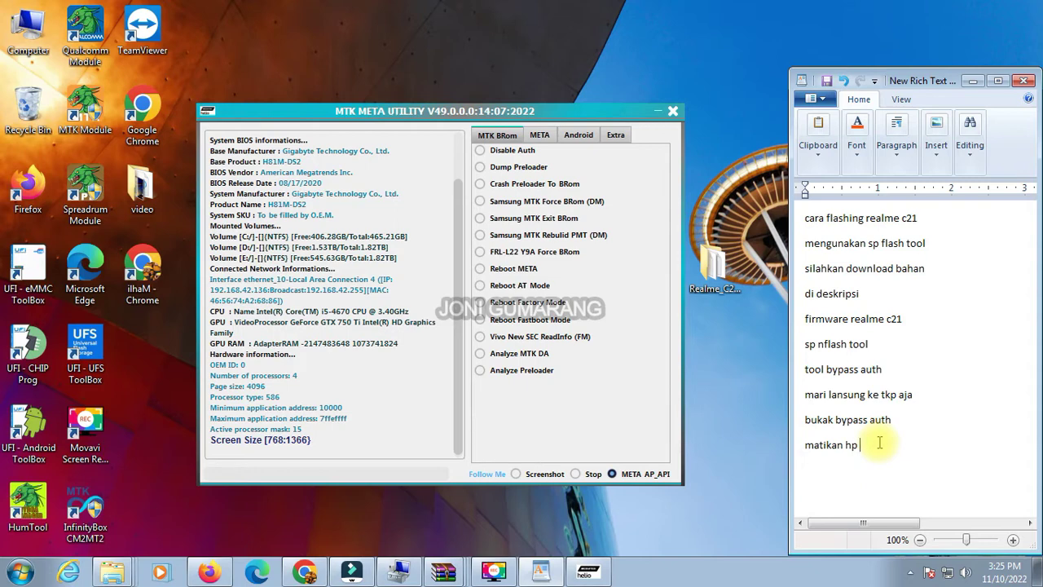
type("kl")
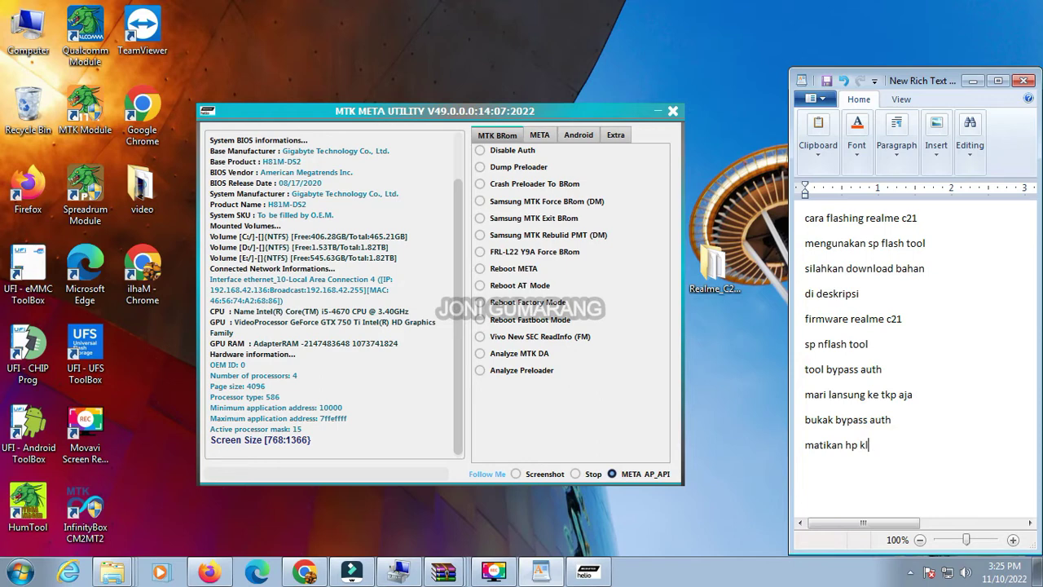
type("ik disa")
type("be")
type("bel auth")
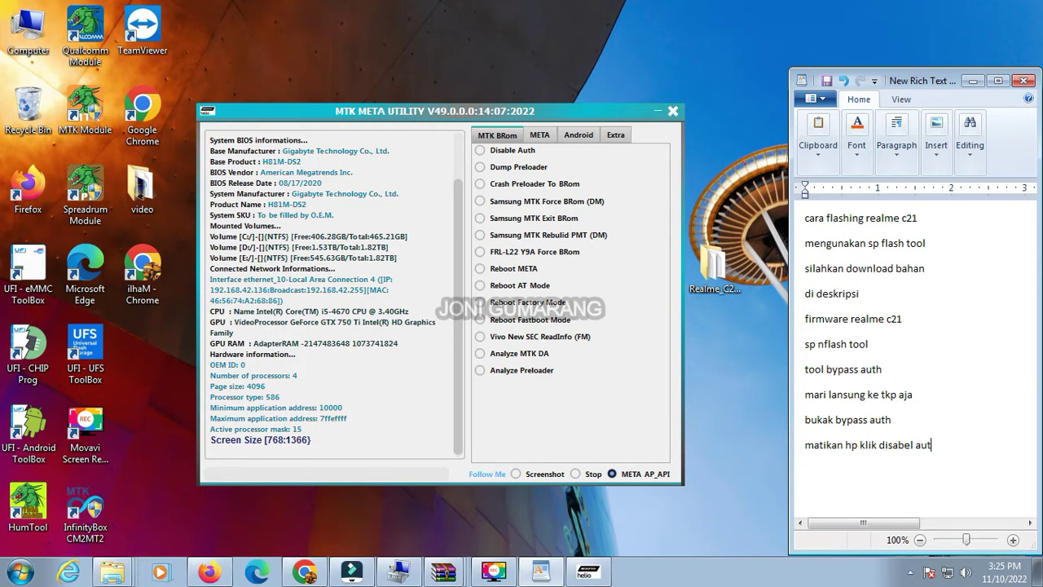
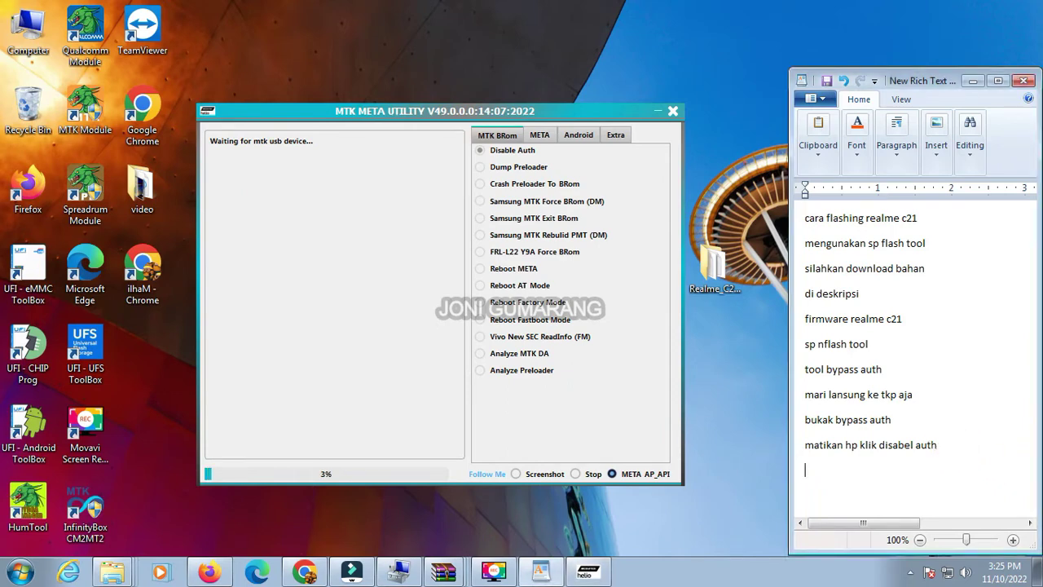
Write the instruction "tahan volume atas bawah colok pc" as the next line of the notes
type("tahan volume ")
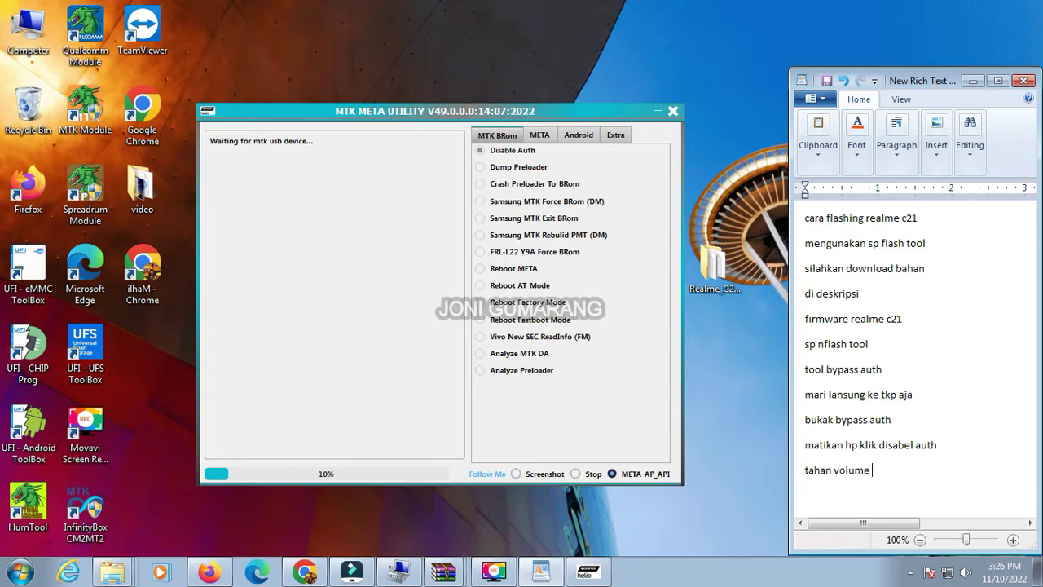
type("atas bawah colo")
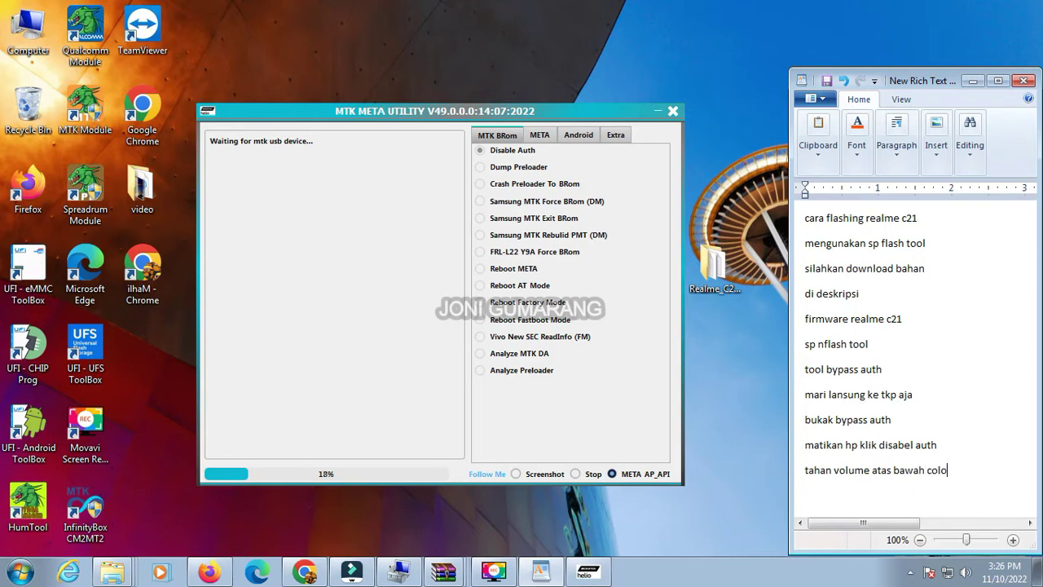
type("k pc")
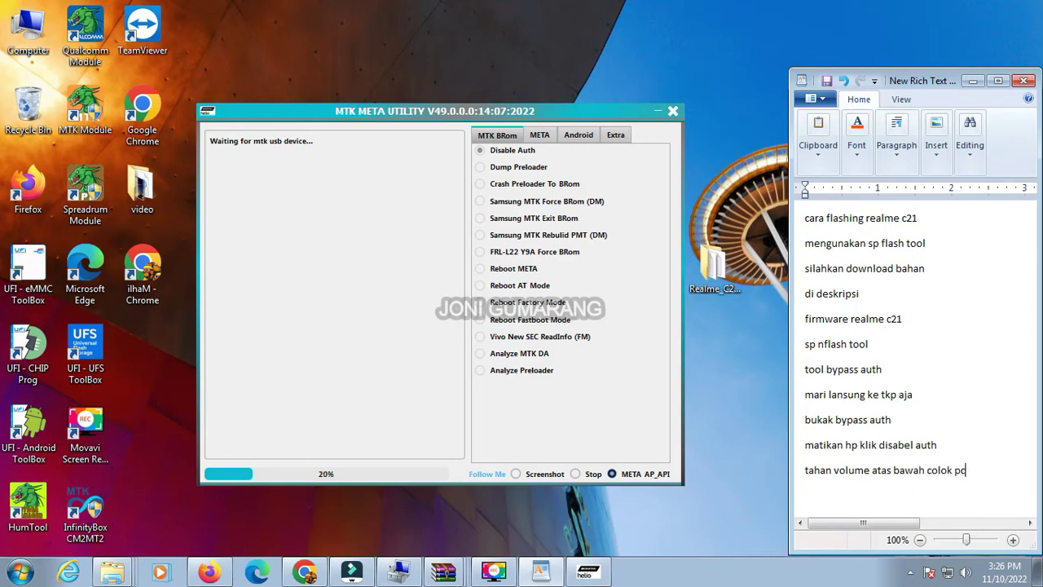
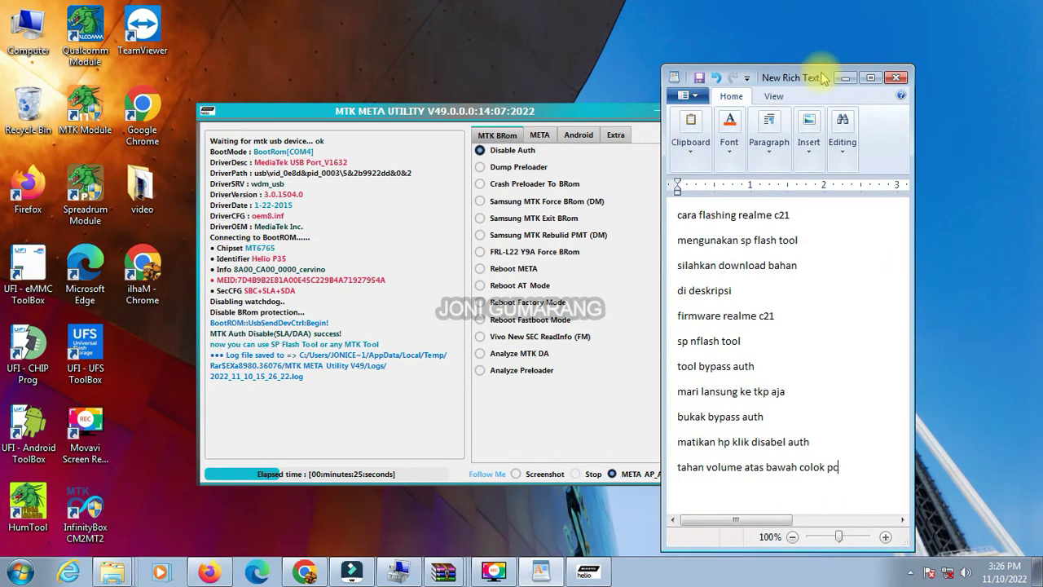
Reposition the notes window beside the utility and add the line "kalo sudah konek bukak sp flash tool"
left_click_drag(823, 78, 882, 72)
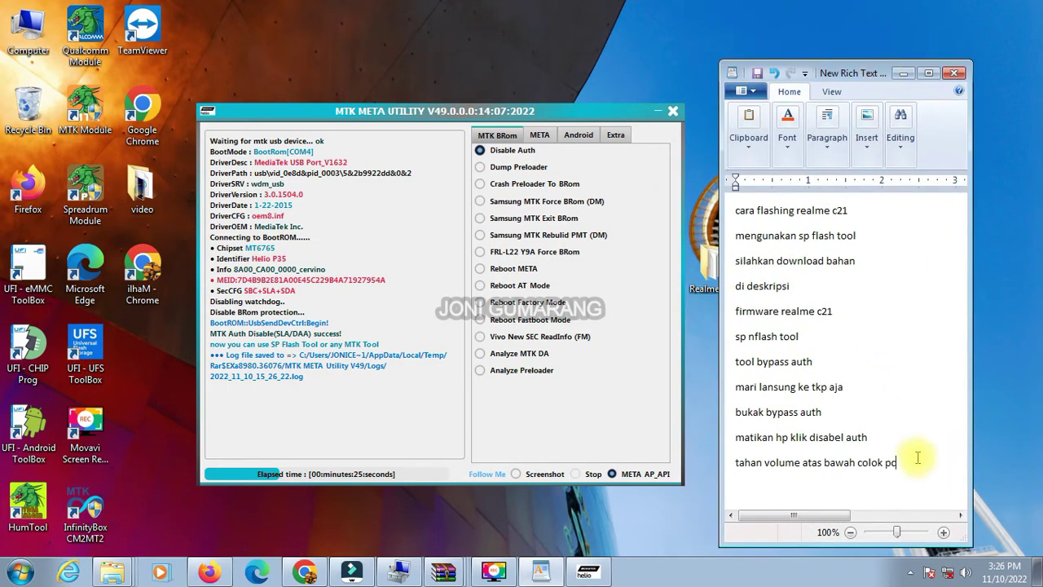
key("Return")
type("k")
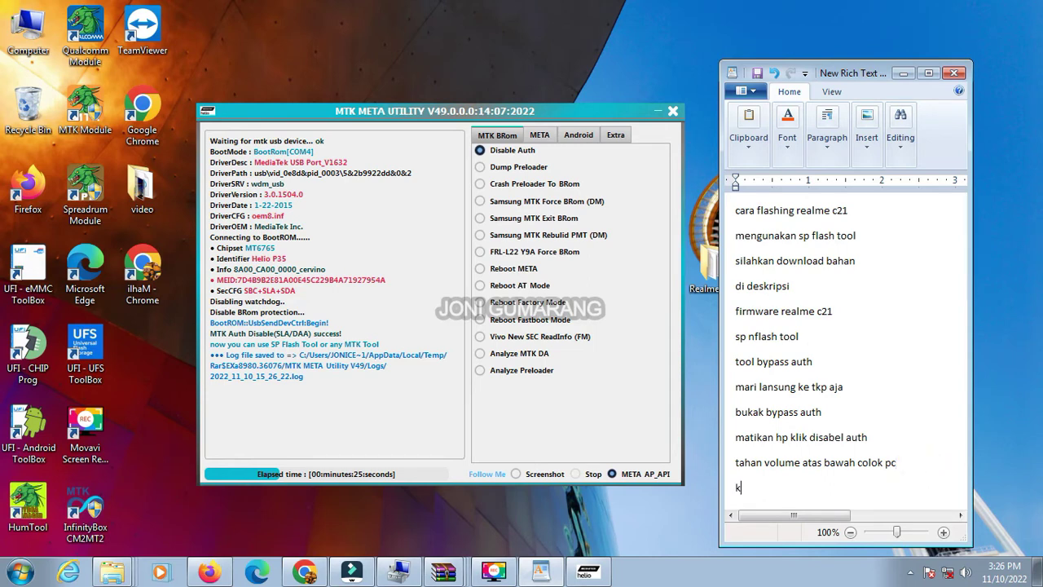
type("akalo ")
type("sudah ")
type("sudah kone")
type("k ")
type("bukak")
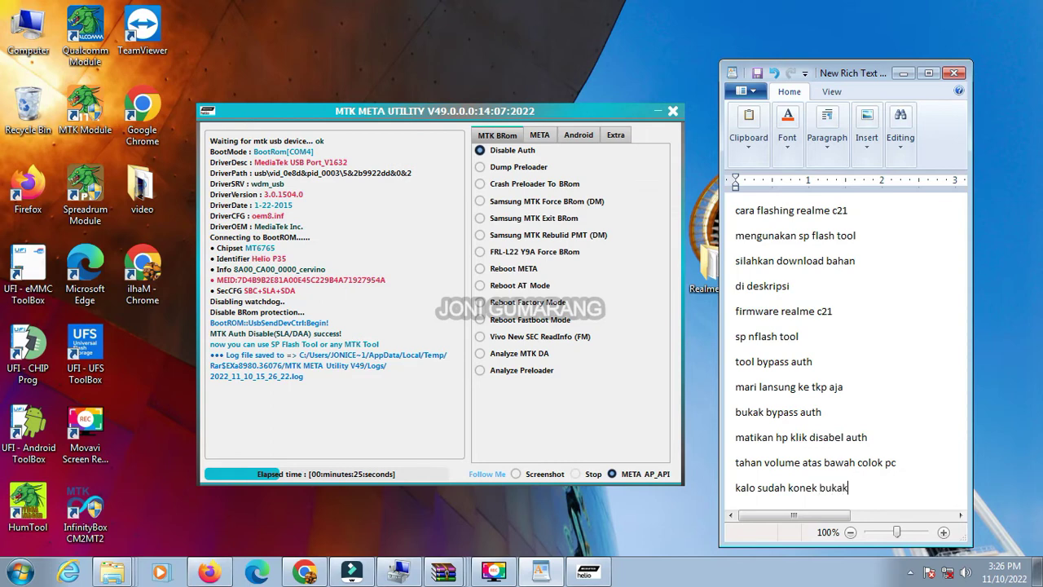
type(" sp flash tool")
Minimize MTK META Utility and launch flash_tool.exe from the SP_Flash_Tool archive, minimizing the archive window
left_click(672, 111)
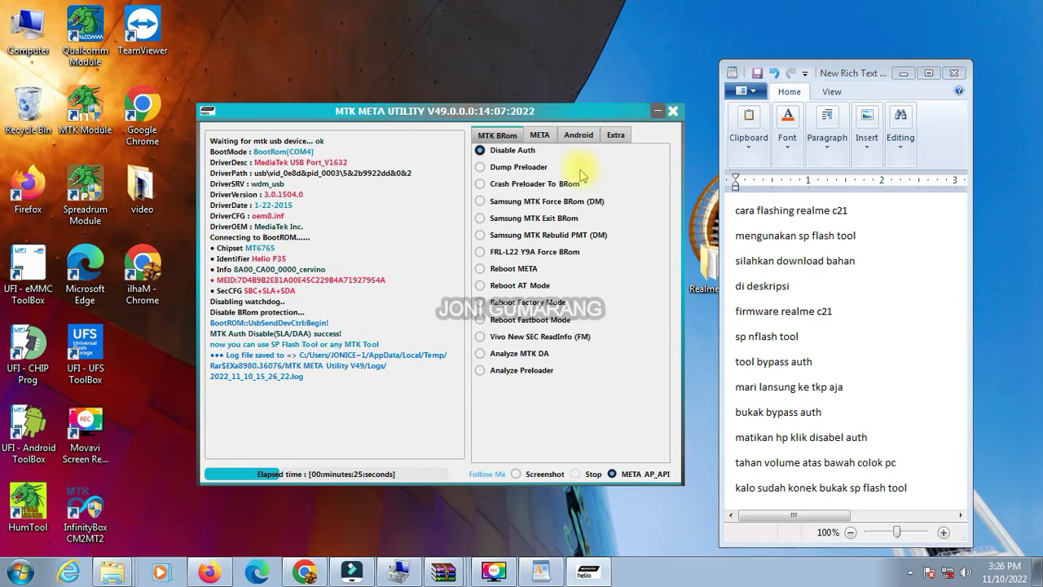
double_click(657, 270)
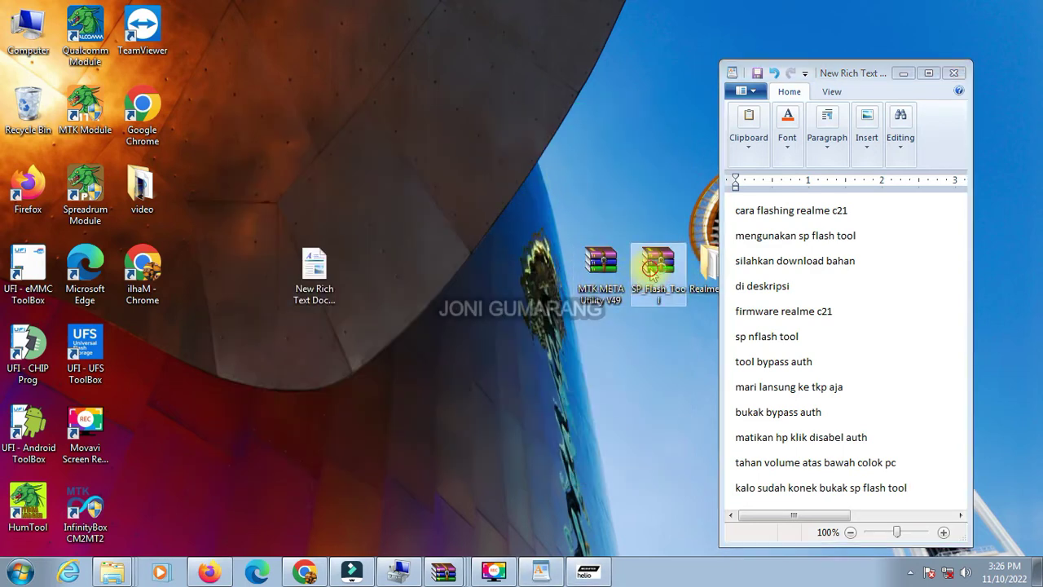
left_click(318, 268)
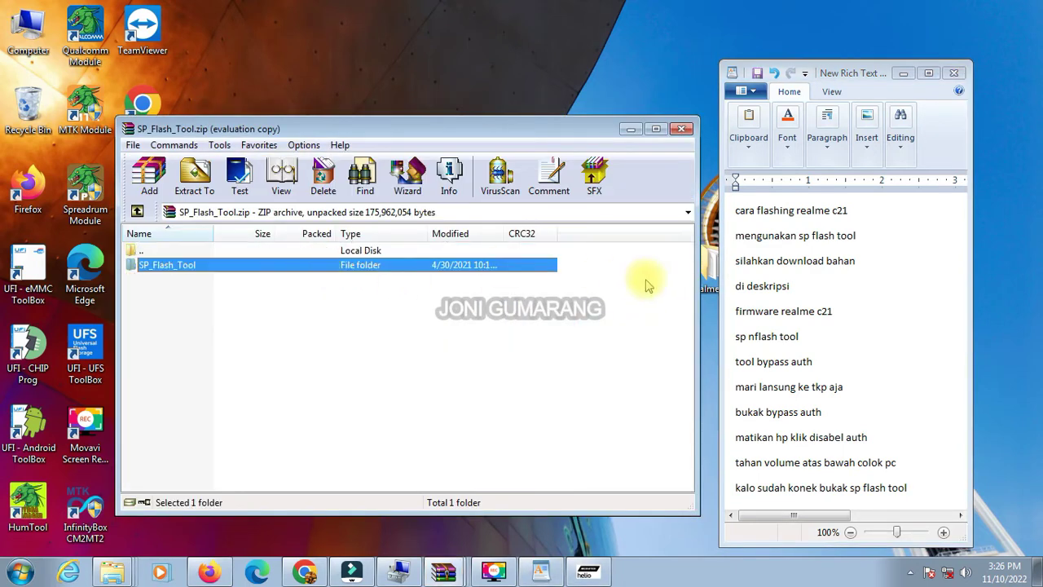
double_click(399, 277)
scroll(167, 346, "down", 1)
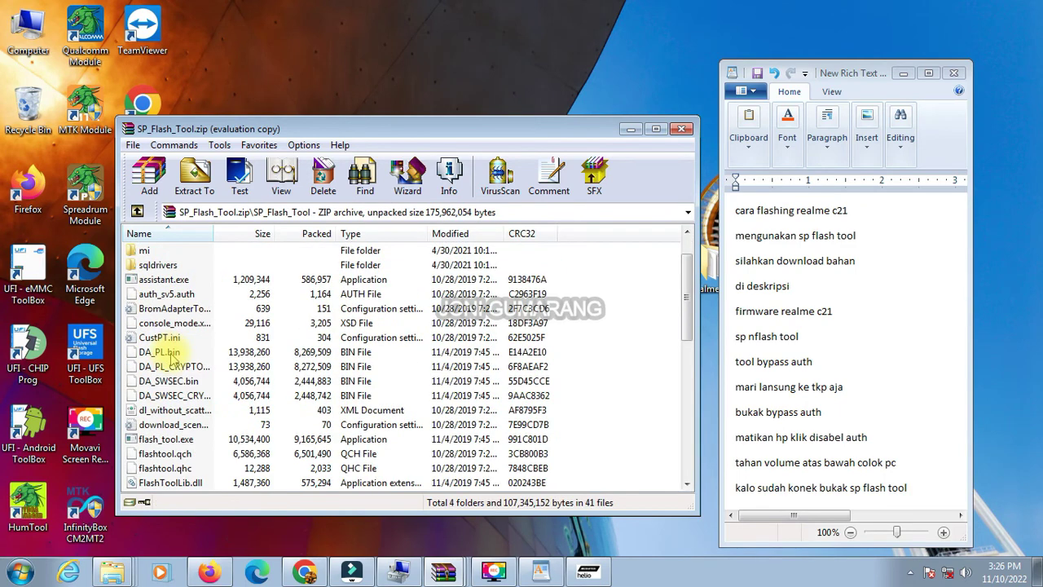
double_click(157, 440)
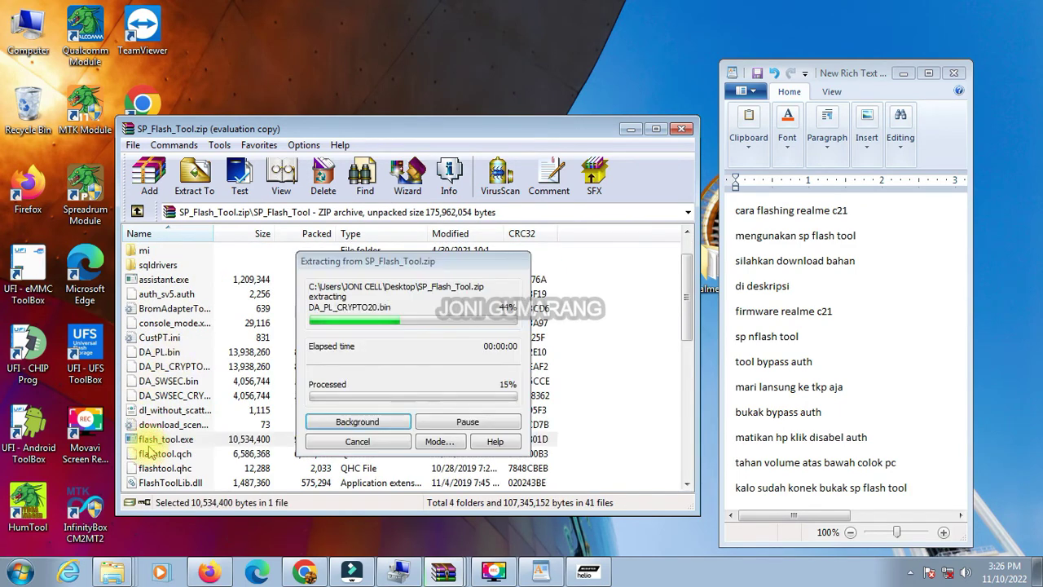
left_click(629, 130)
left_click(480, 379)
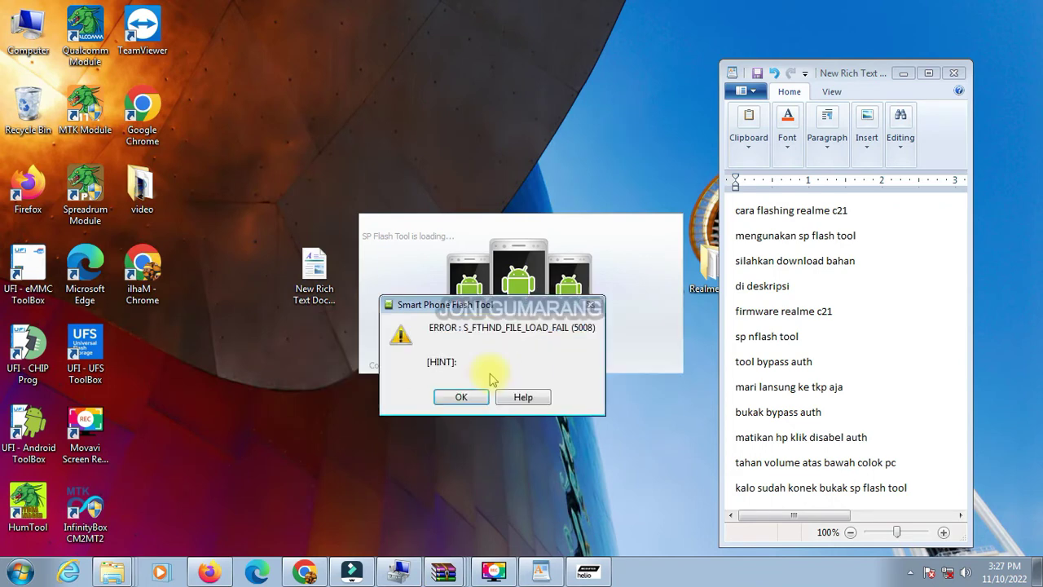
Dismiss the flash tool's file load error and arrange the flash tool and notes windows side by side
left_click(462, 402)
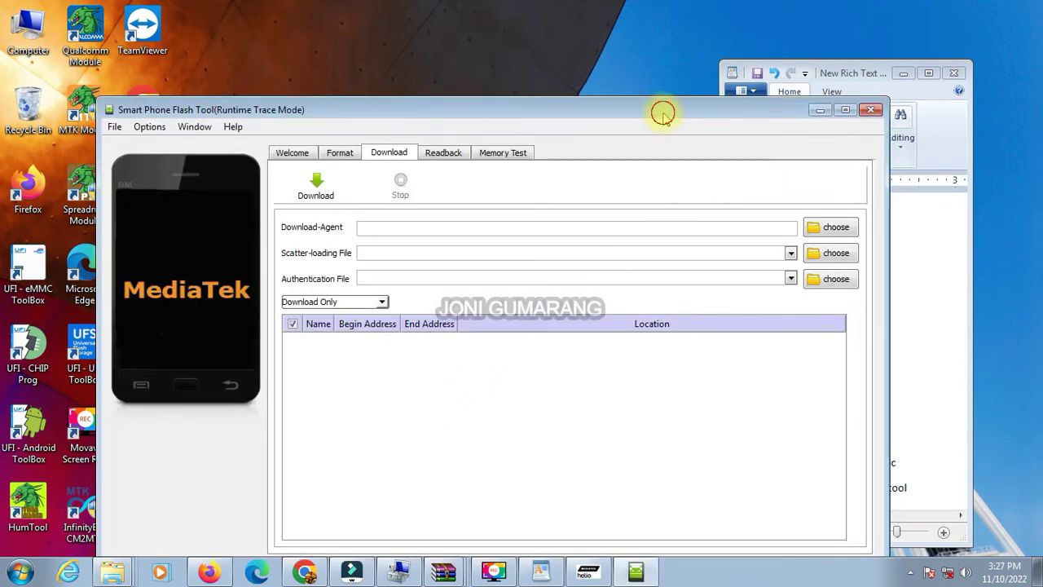
left_click_drag(661, 111, 575, 51)
left_click_drag(869, 68, 931, 68)
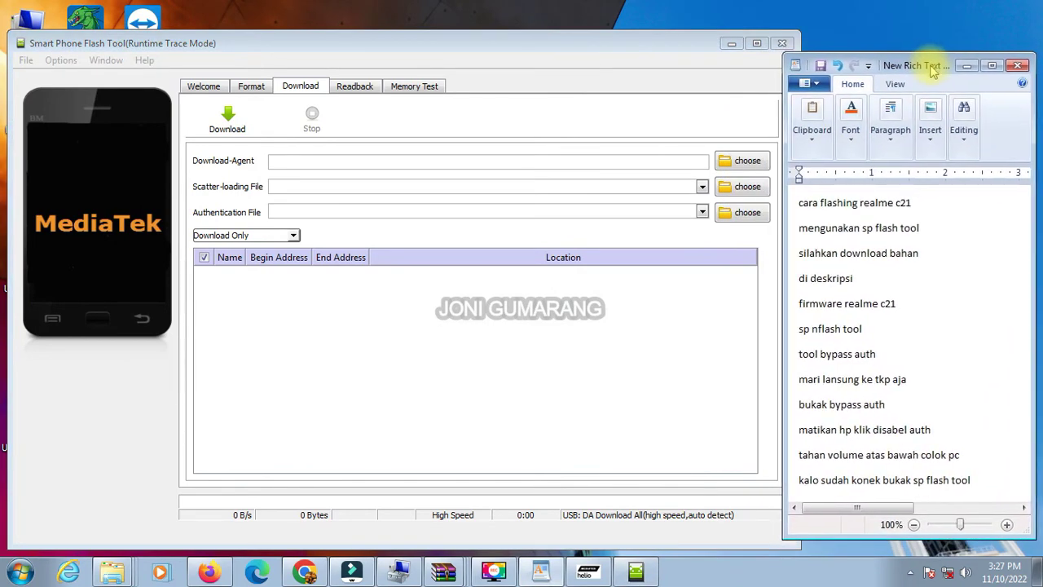
Add the instruction line "da pake 6765" at the end of the notes
key("Return")
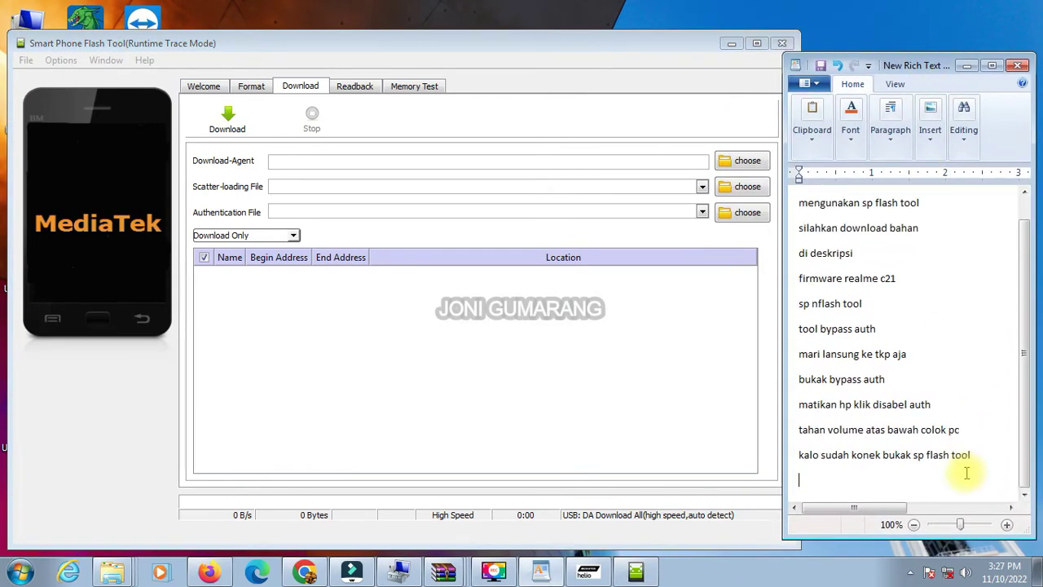
type("da")
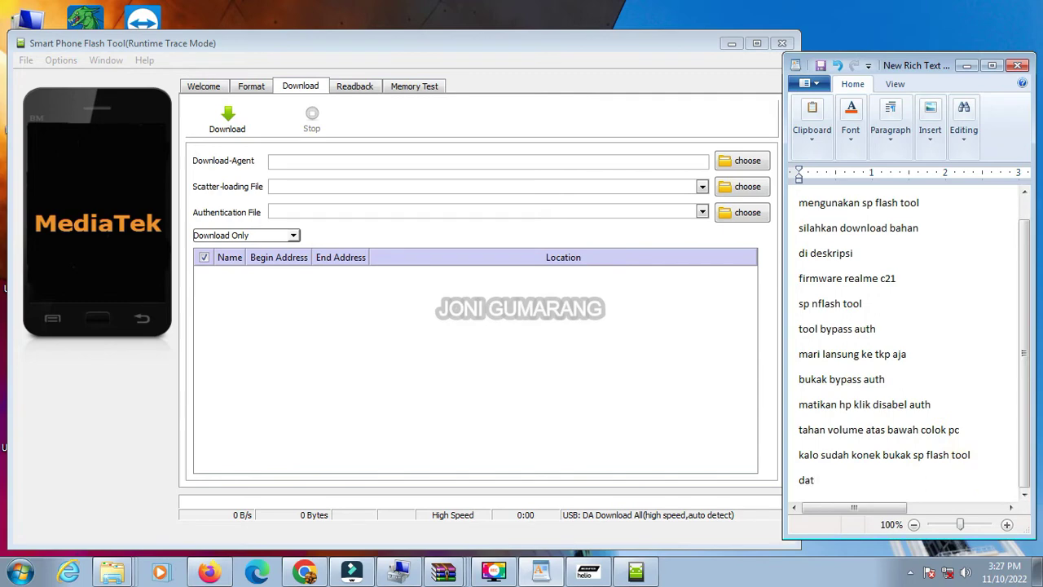
type(" pakr")
type("e ")
type("6765")
Load MTK_AllInOne_DA_mt6765_mt6785.bin from the SP_Flash_Tool folder as the download agent
left_click(747, 160)
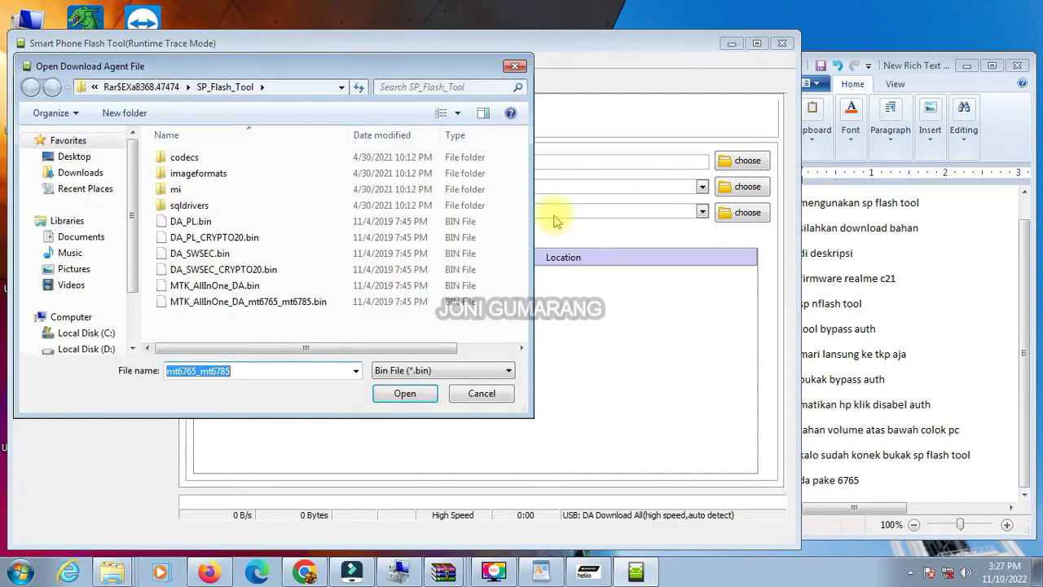
left_click(213, 301)
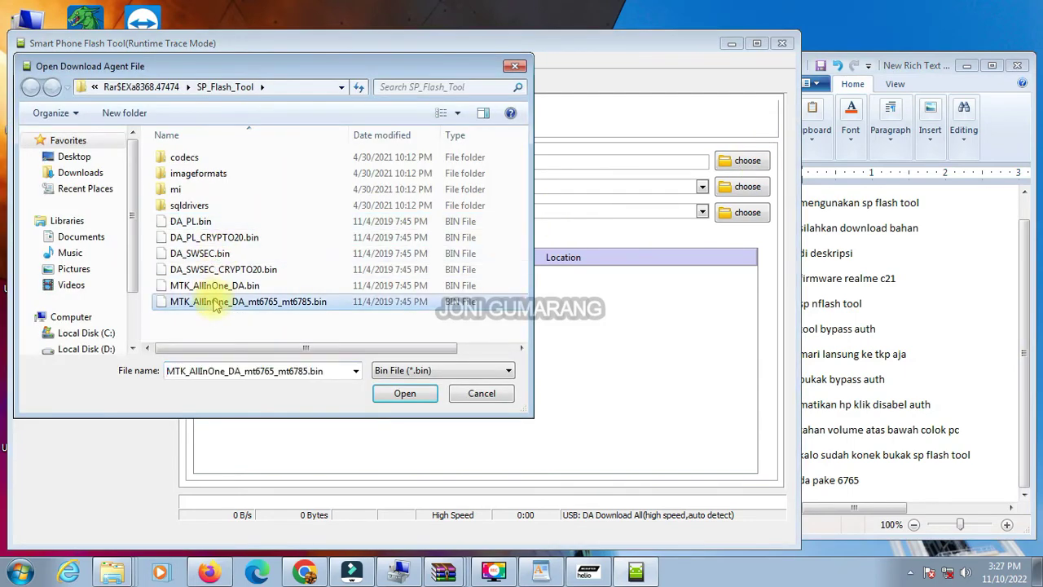
double_click(394, 302)
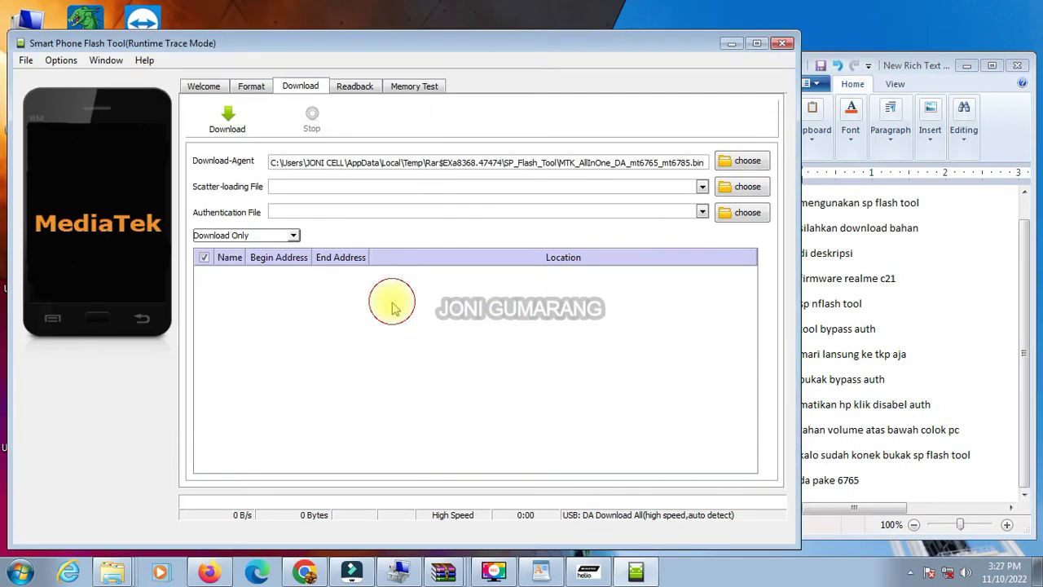
Load MT6765_Android_scatter from the Realme_C21_RMX3201_PU_11_A.23_210210 folder on the Desktop as the scatter-loading file
left_click(737, 191)
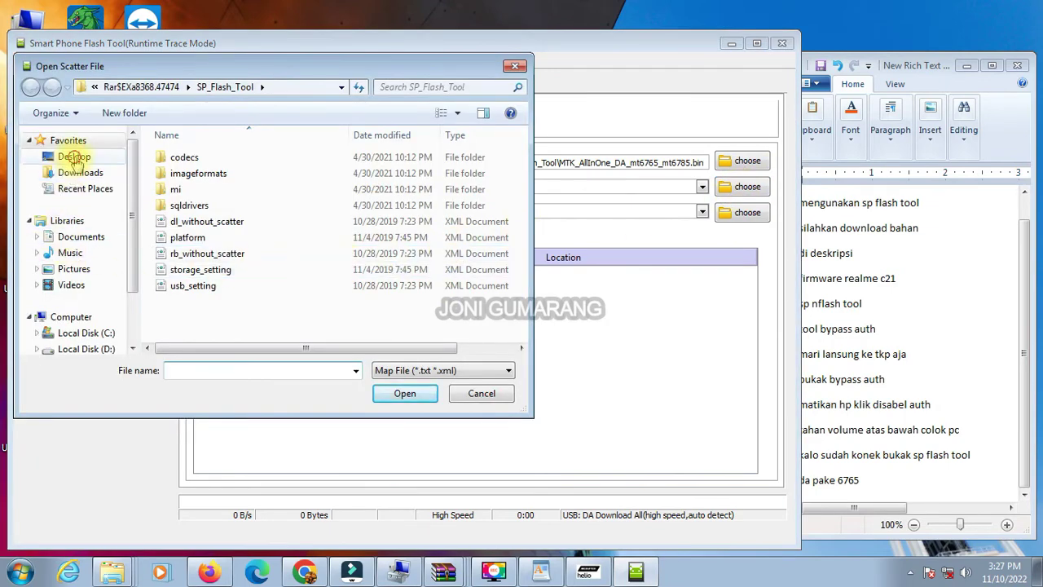
left_click(71, 155)
double_click(306, 325)
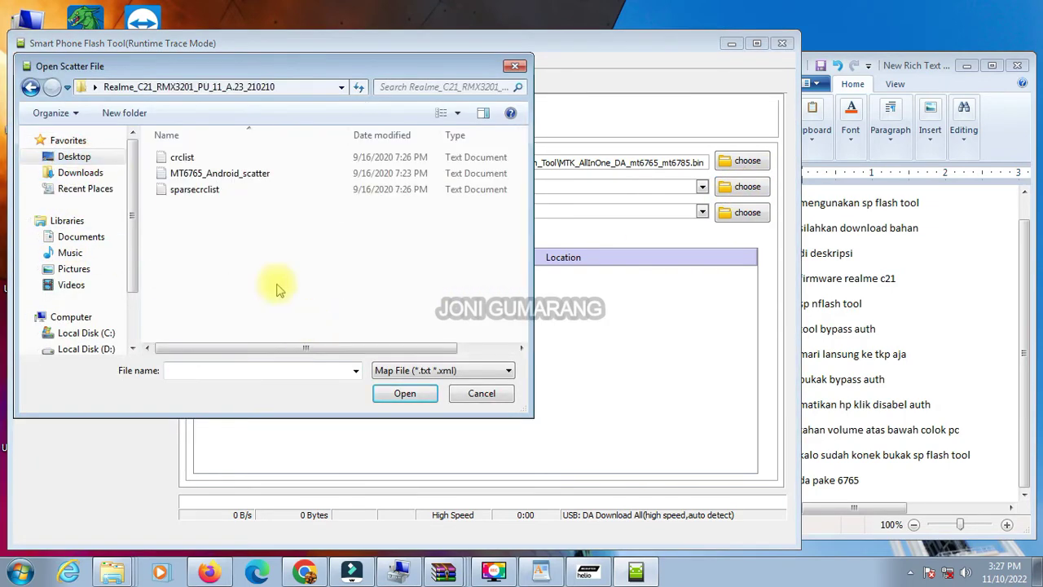
double_click(238, 173)
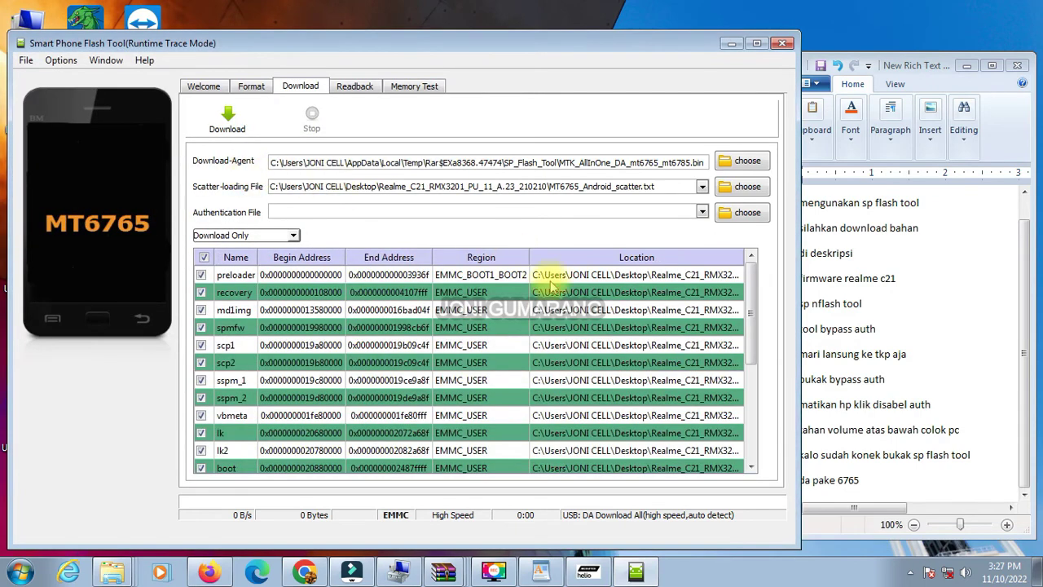
Add the instruction line "lansung kelik download" below the download agent line in the notes
left_click(886, 482)
key("Return")
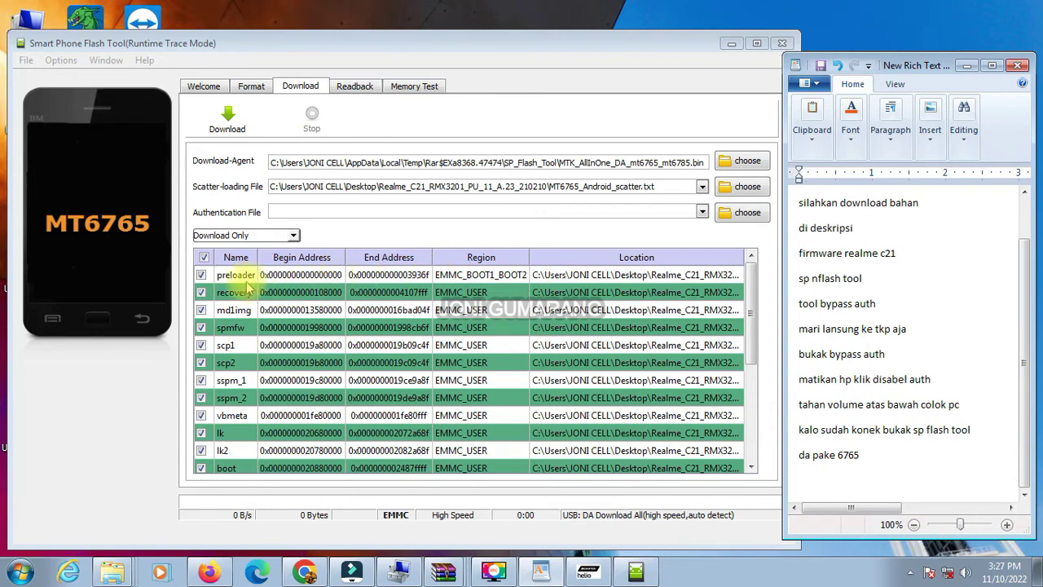
left_click_drag(751, 319, 764, 285)
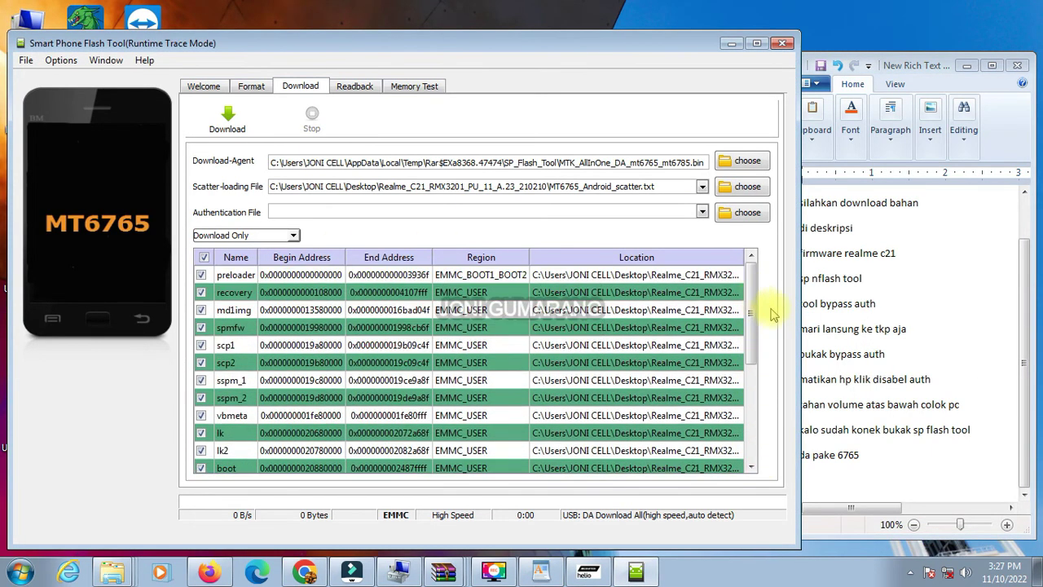
left_click(869, 453)
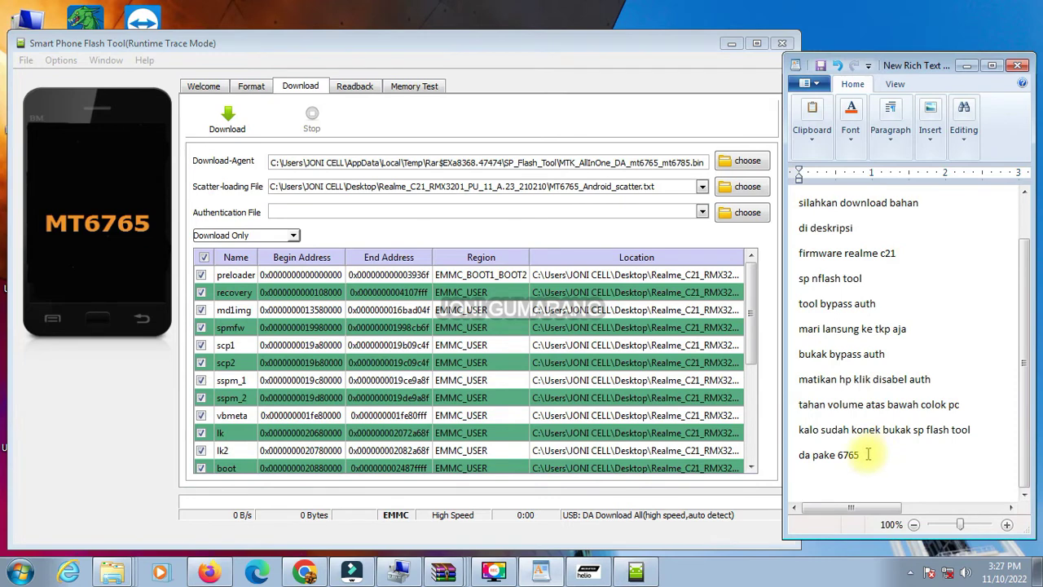
key("Return")
type("lans")
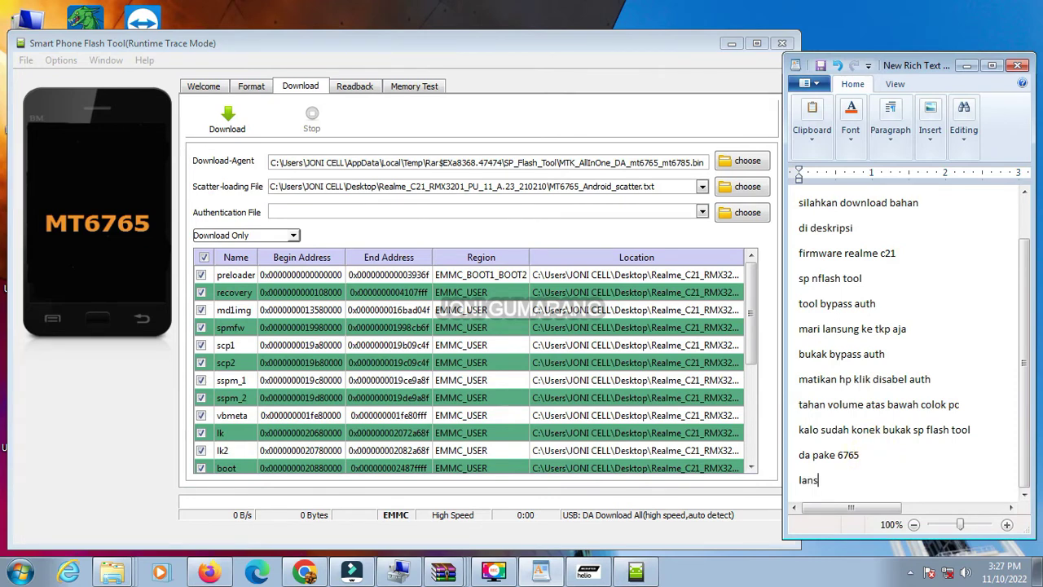
type("ung kelik download")
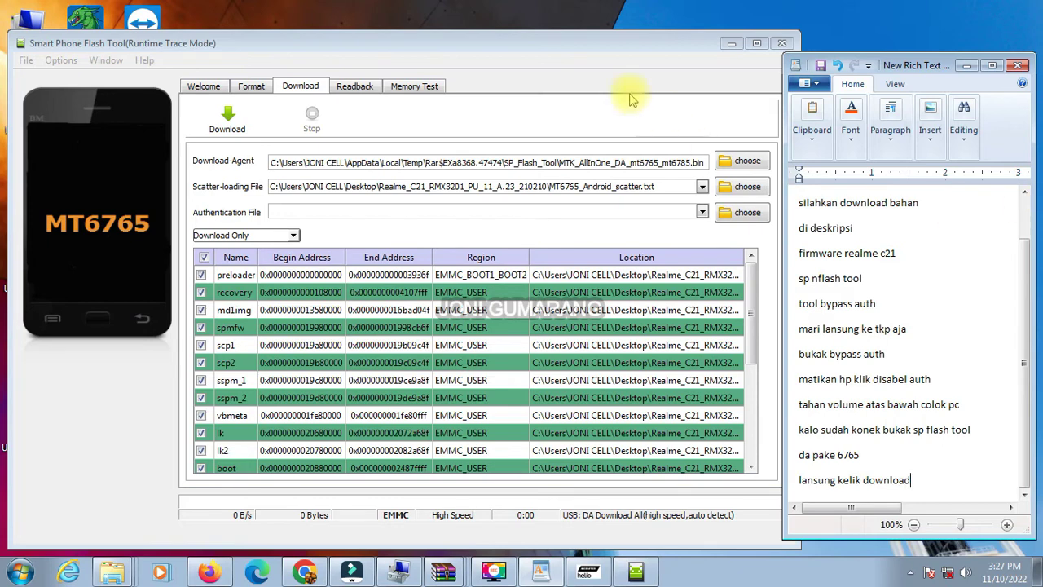
Start flashing the loaded firmware in Download Only mode and add the line "tunggu sampe done" to the notes
left_click(228, 116)
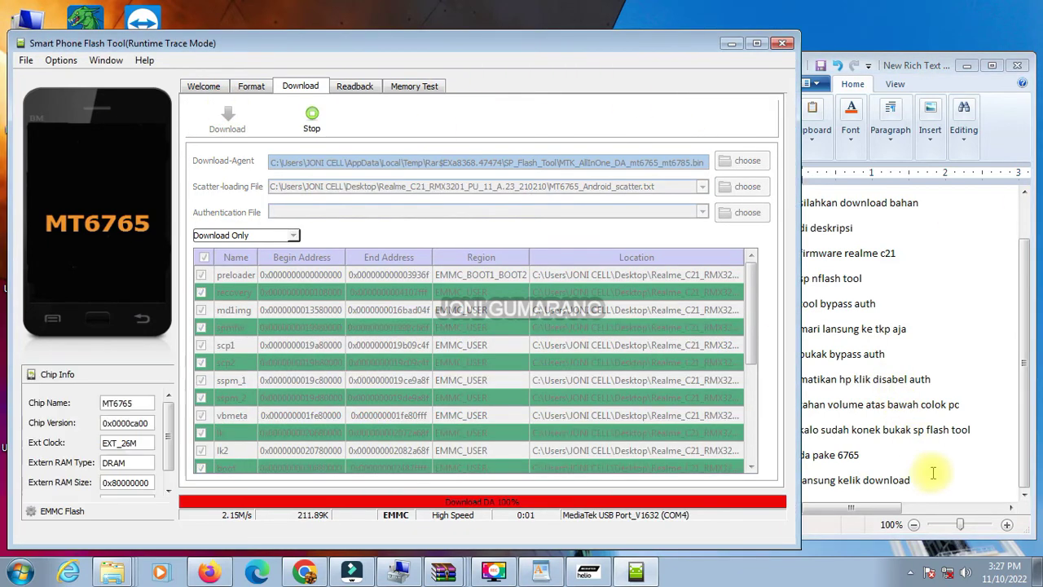
key("Return")
type("t")
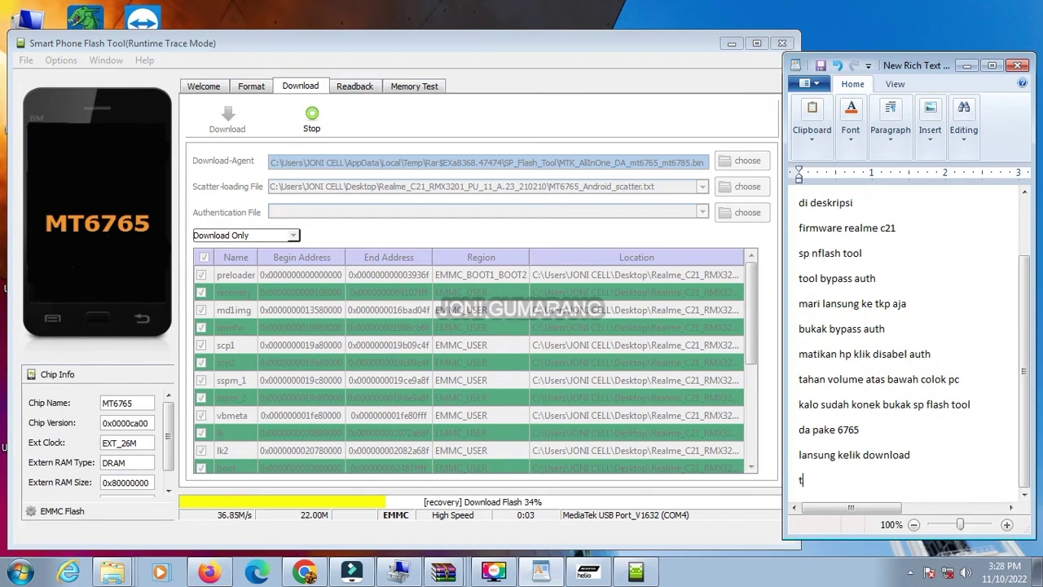
type("ungg")
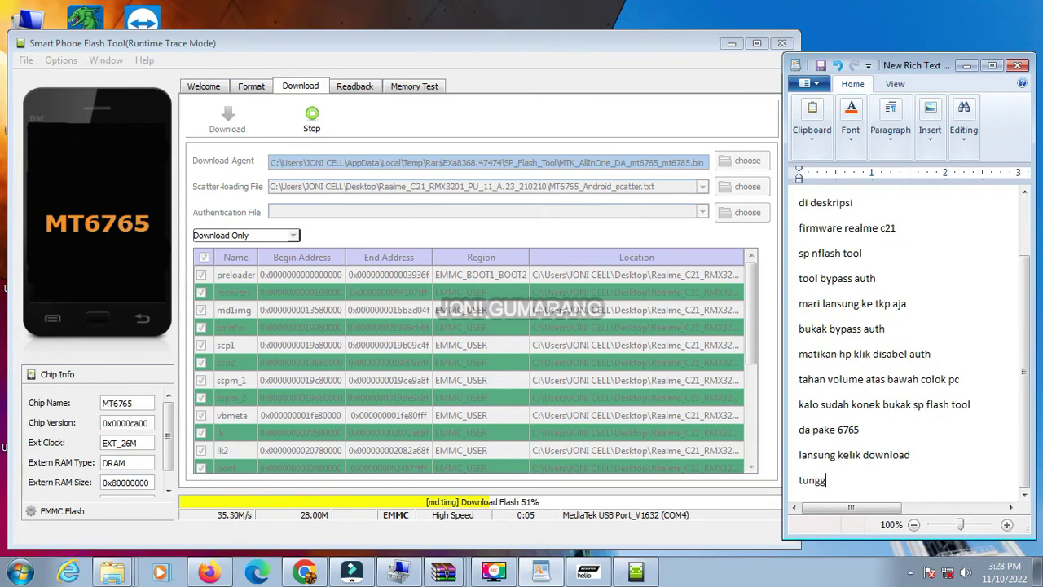
type("u sa")
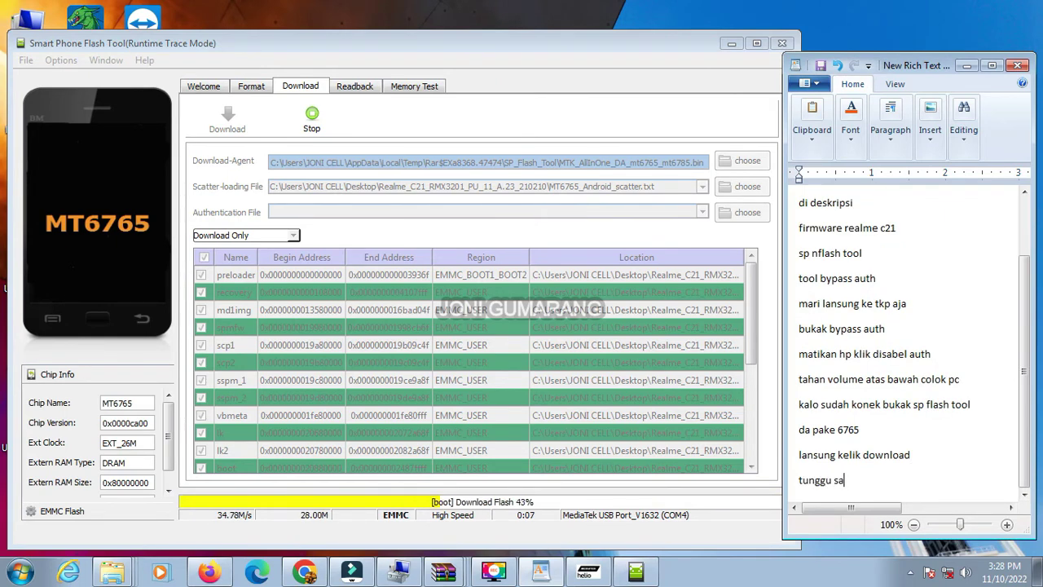
type(" sampe ")
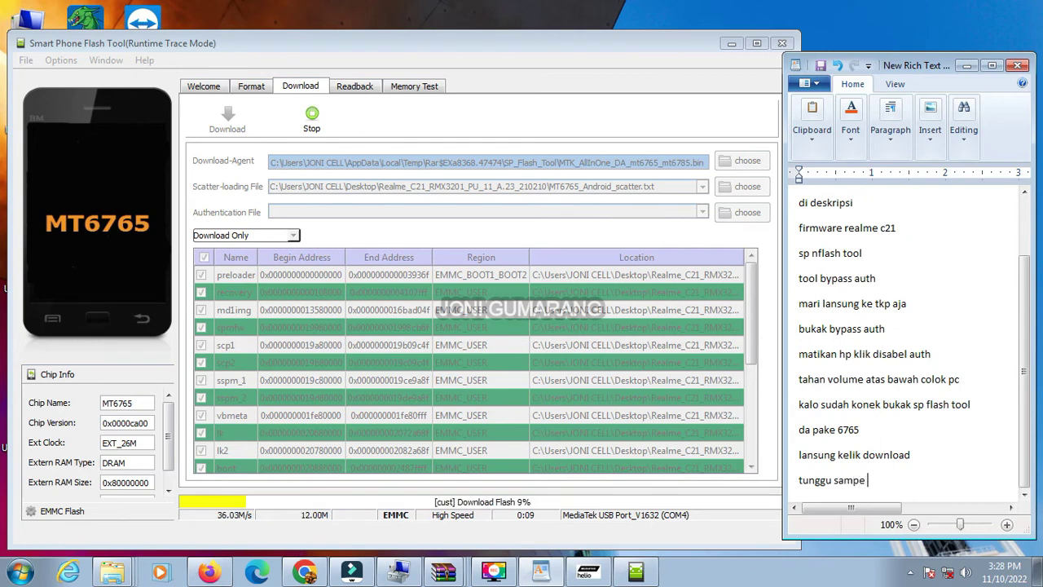
type("done")
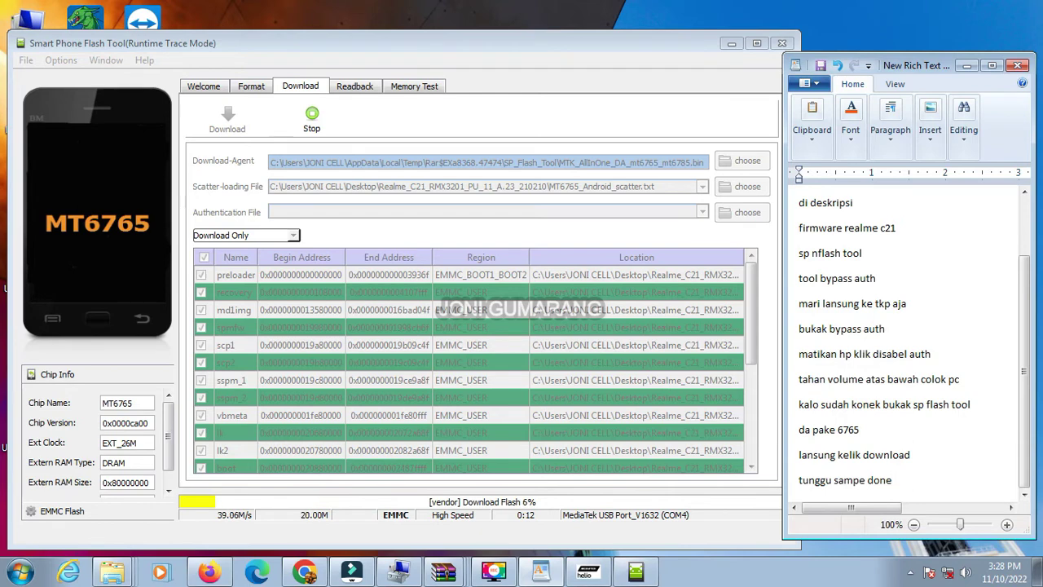
left_click(449, 37)
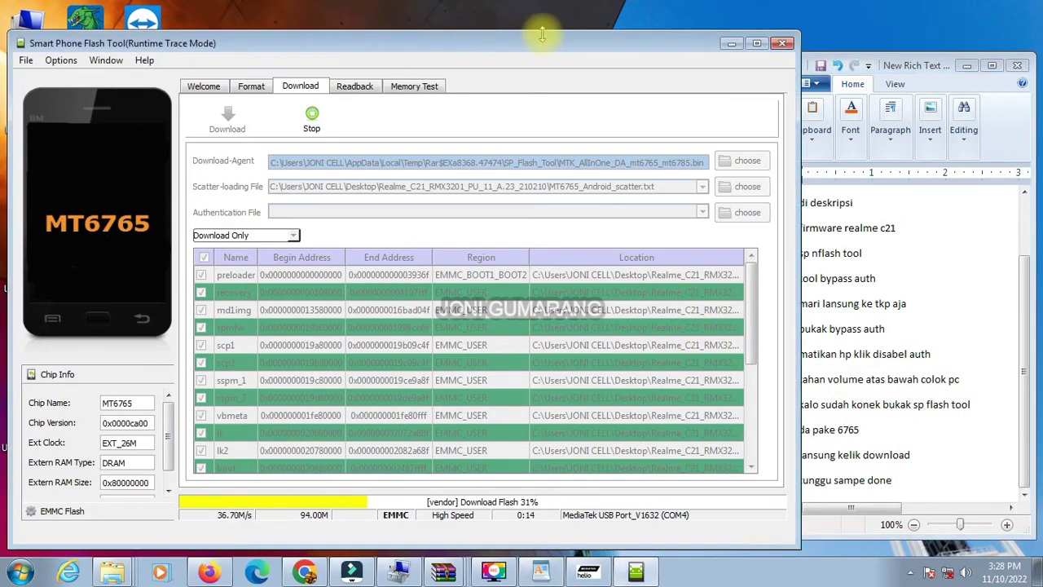
Shift the notes window slightly away from the flash tool and add the line "cabut usb nyalakan"
left_click_drag(899, 71, 920, 72)
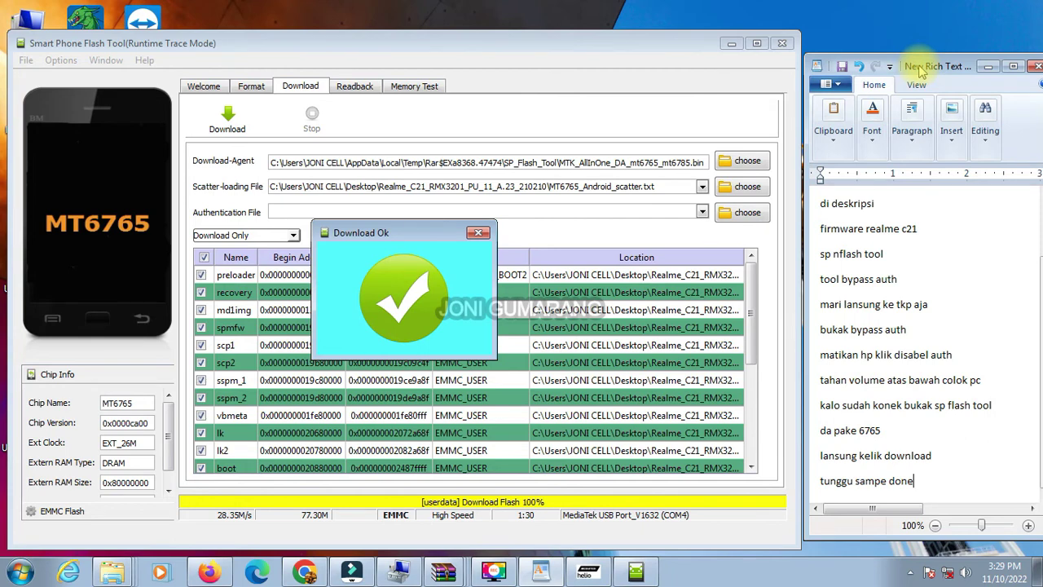
key("Return")
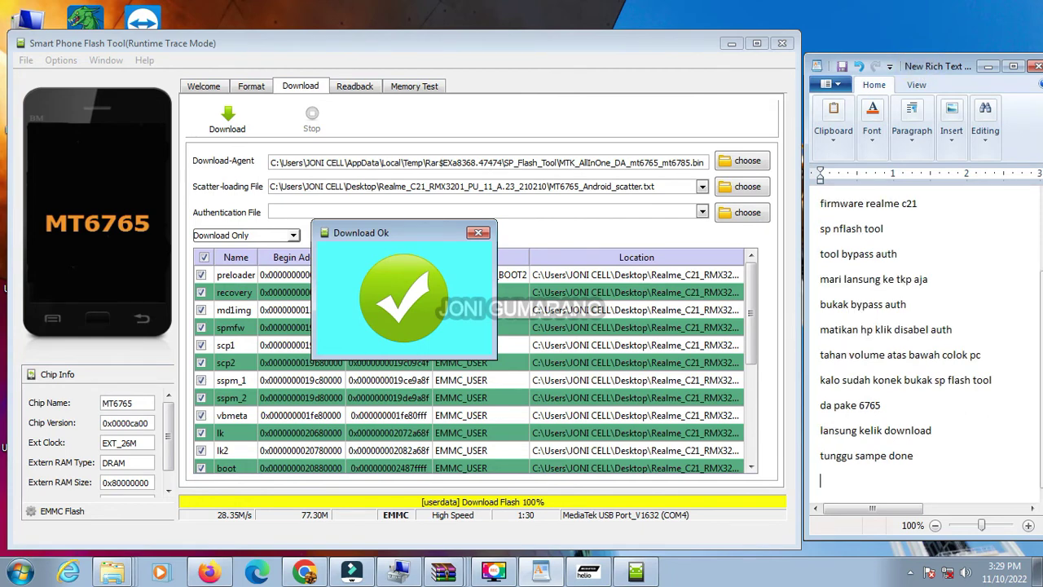
type("cabut usb nyalakan")
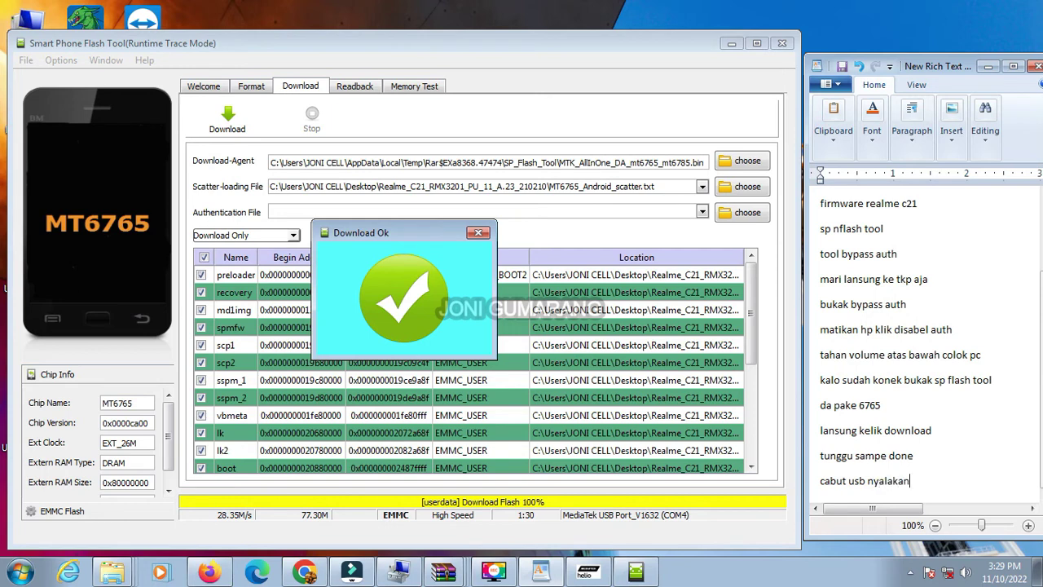
Finish the notes with the closing lines "jagan lupa subscriber sahre" and "terimakasih"
key("Return")
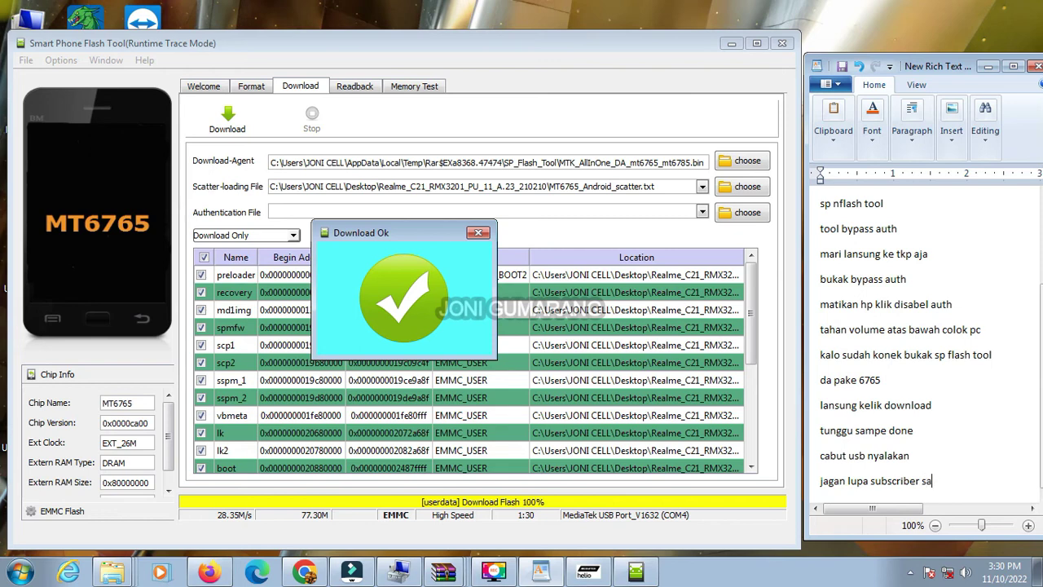
type("sahre")
key("Return")
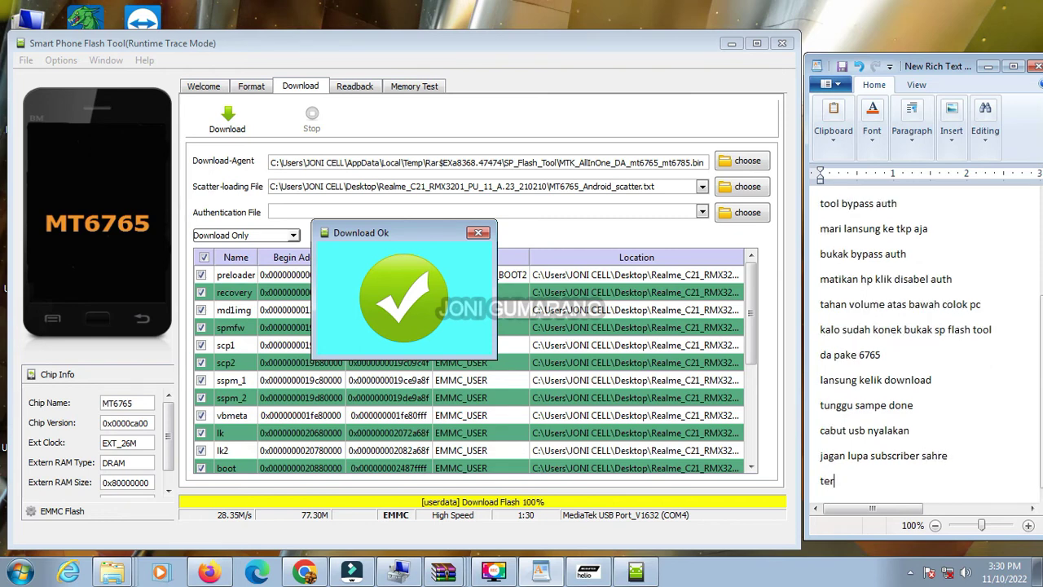
type("terimakasih")
Review the opening notes line by line, highlighting each from the title "cara flashing realme c21" through the required-files line "tool bypass auth"
scroll(1007, 391, "up", 2)
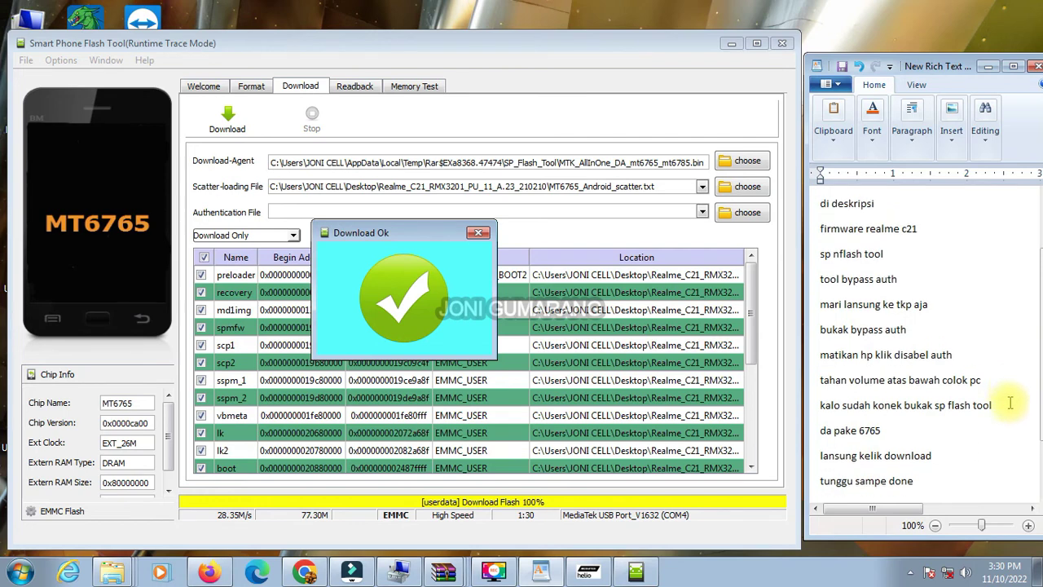
scroll(1010, 403, "up", 2)
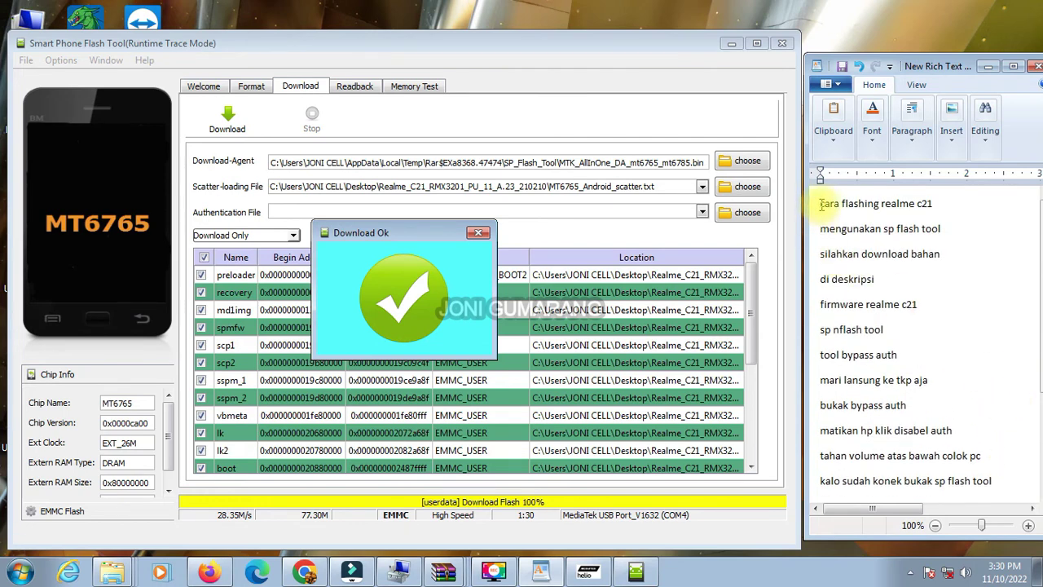
left_click_drag(820, 204, 933, 204)
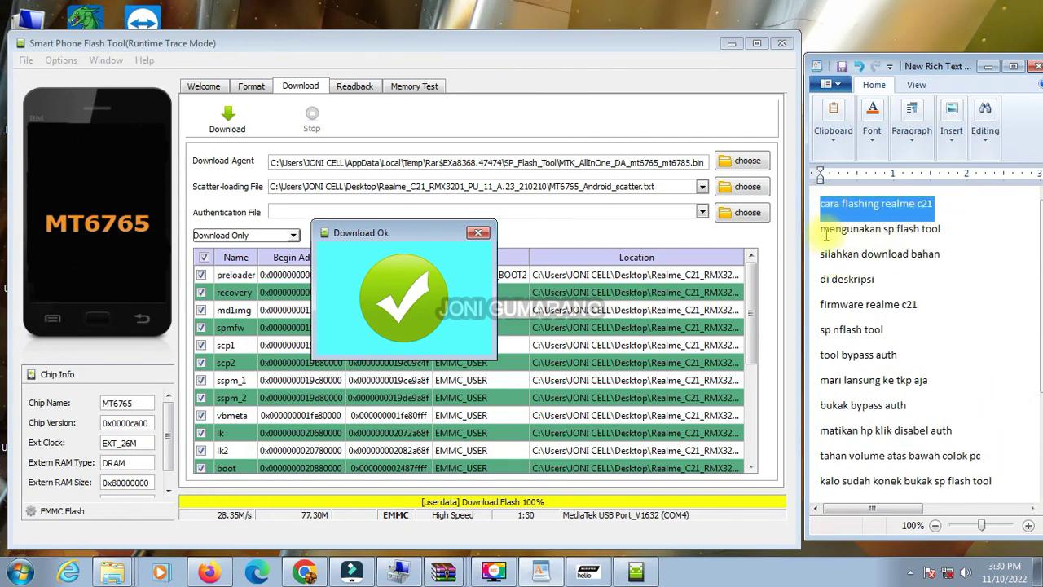
left_click_drag(823, 229, 941, 229)
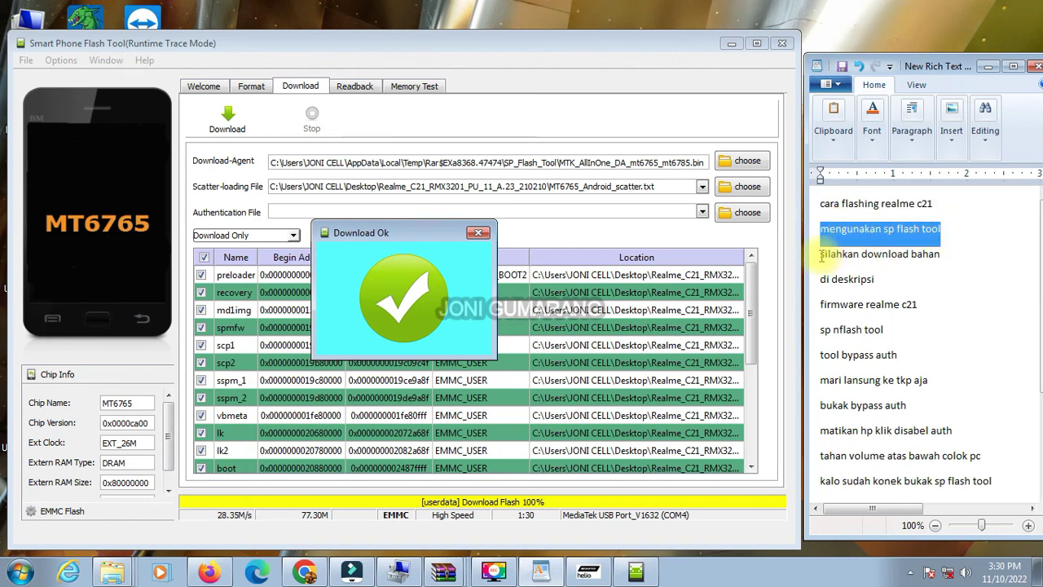
left_click_drag(821, 254, 941, 254)
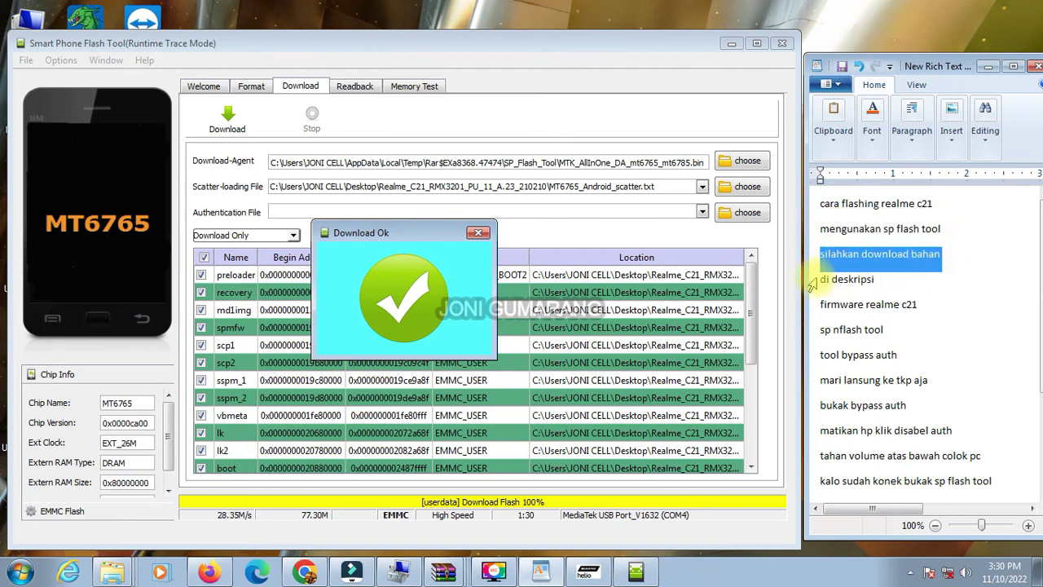
left_click_drag(819, 279, 895, 278)
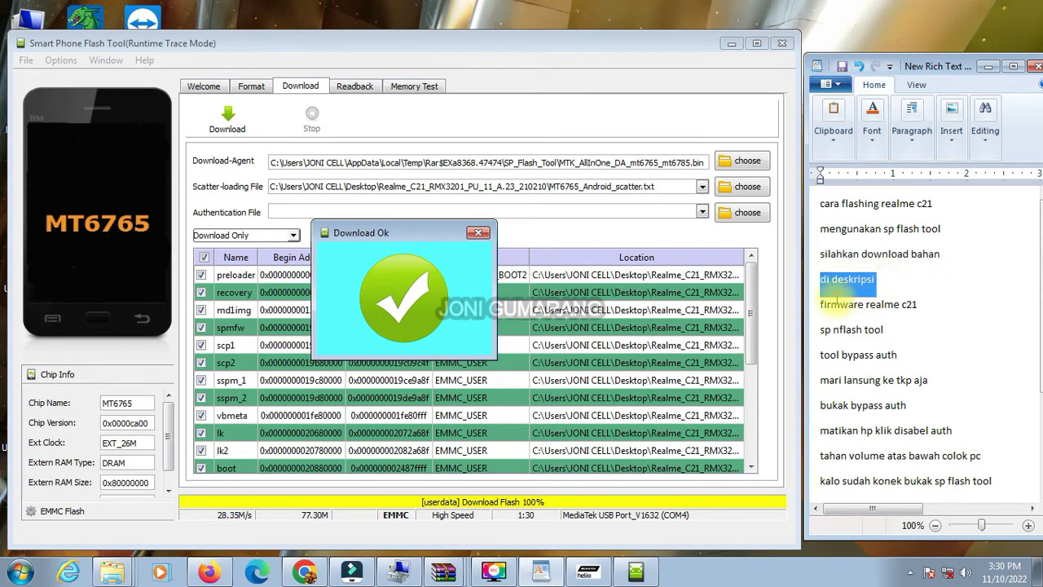
left_click_drag(821, 304, 942, 304)
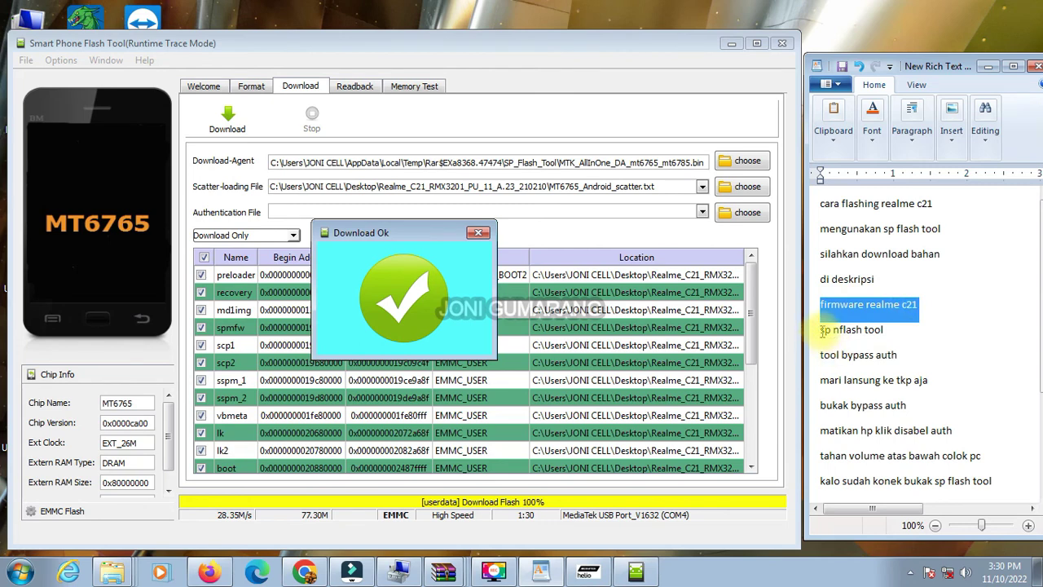
left_click_drag(818, 329, 911, 329)
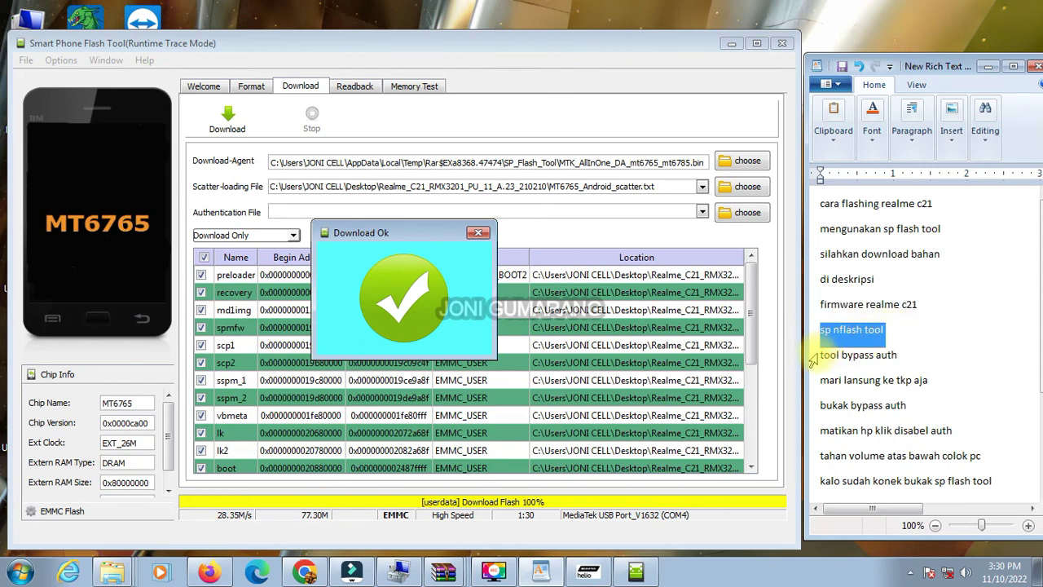
left_click_drag(819, 355, 910, 360)
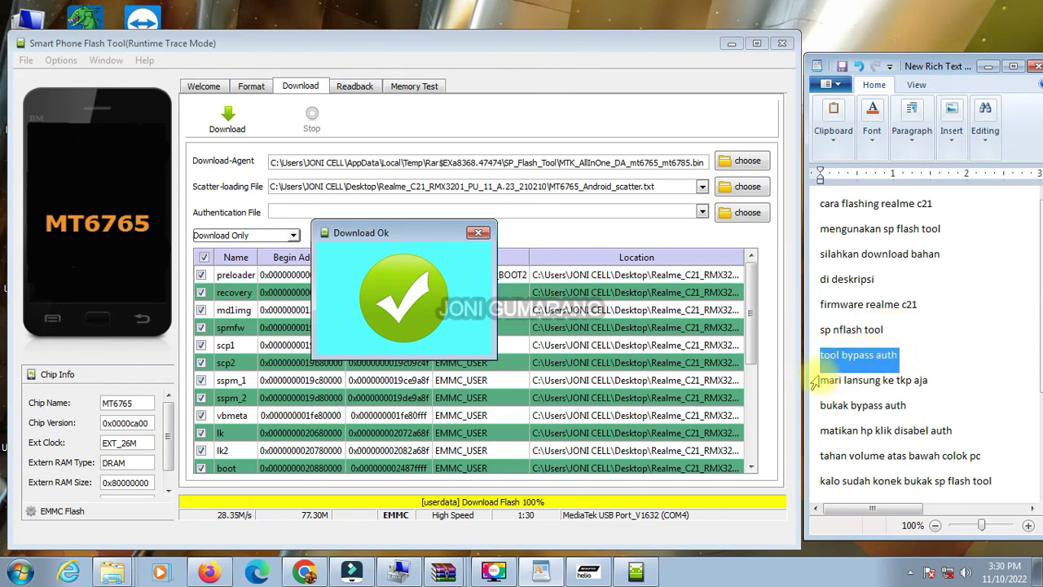
Review the auth bypass instructions line by line, from "mari lansung ke tkp aja" to "kalo sudah konek bukak sp flash tool"
left_click_drag(818, 379, 953, 380)
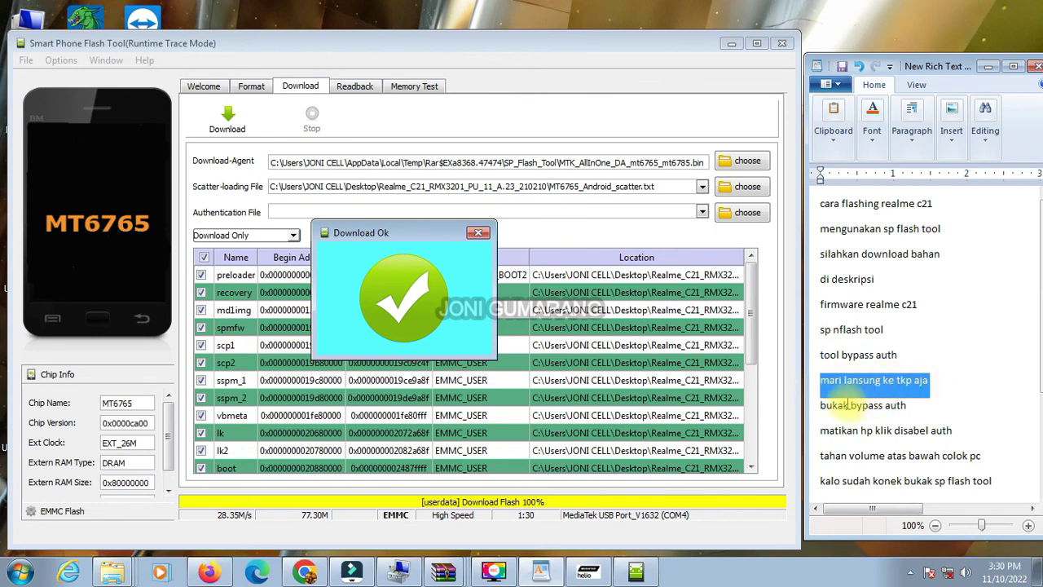
left_click_drag(820, 405, 935, 405)
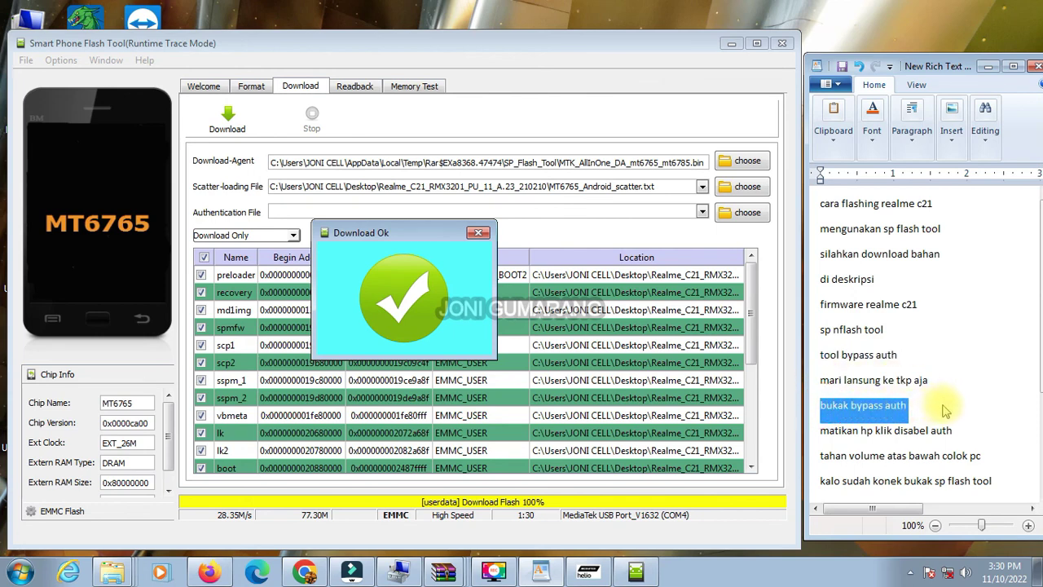
scroll(937, 405, "down", 1)
left_click_drag(821, 355, 954, 355)
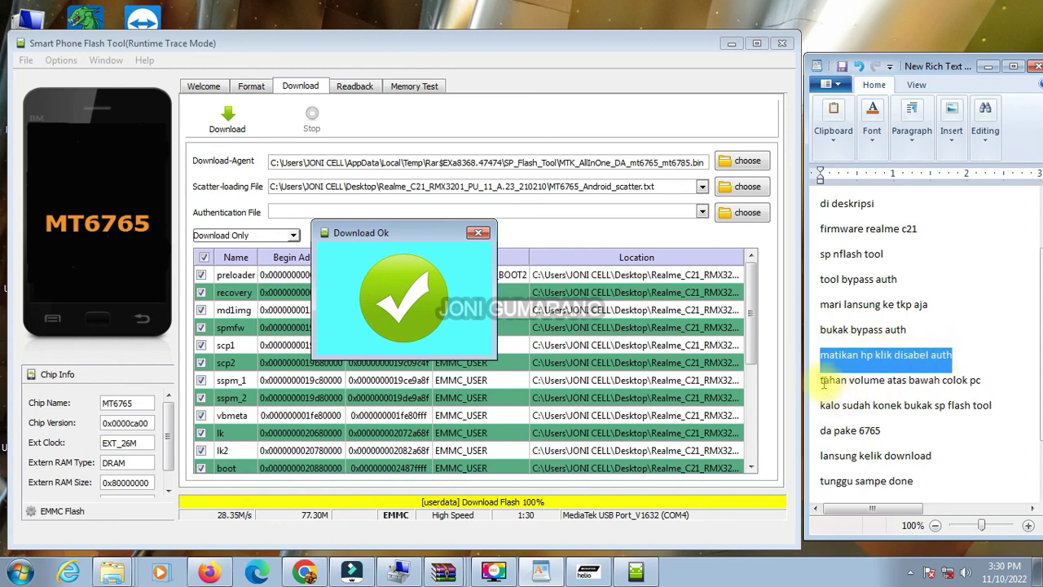
left_click_drag(819, 379, 980, 377)
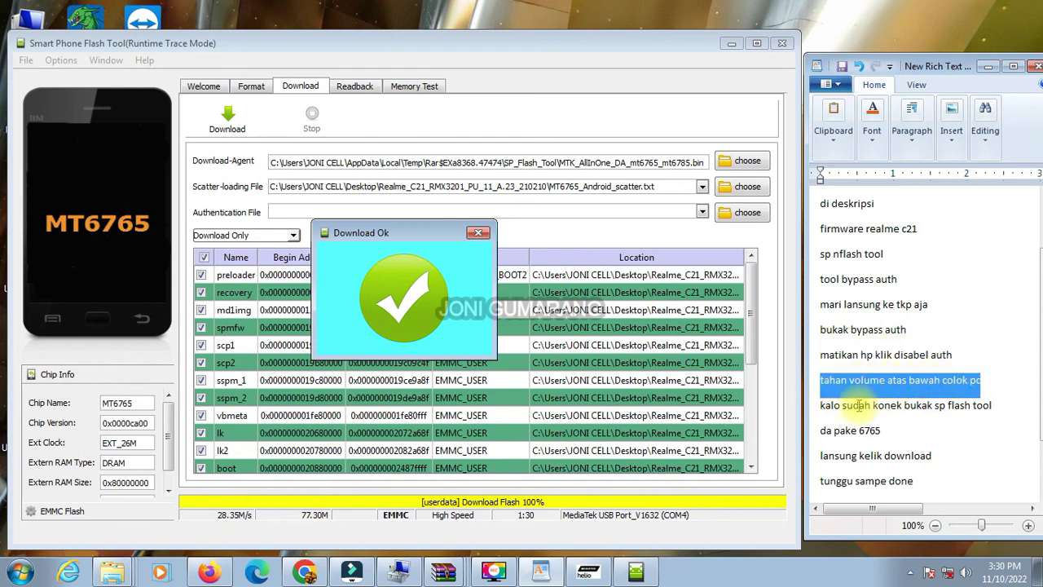
left_click_drag(822, 405, 975, 399)
left_click(989, 399)
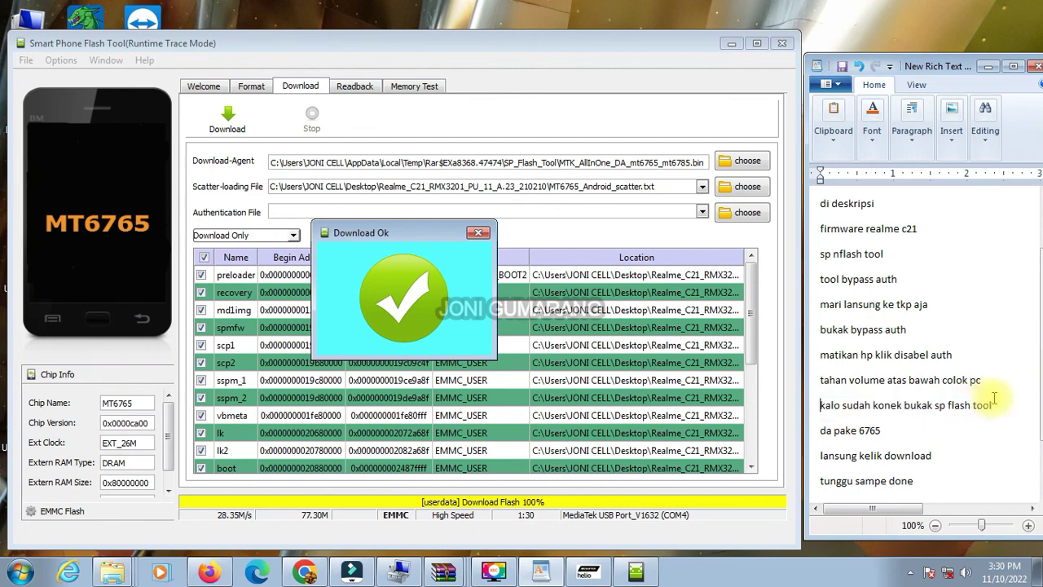
Review the flashing instructions and closing lines one by one, from "da pake 6765" to "terimakasih", and clear the text selection
left_click_drag(822, 431, 892, 431)
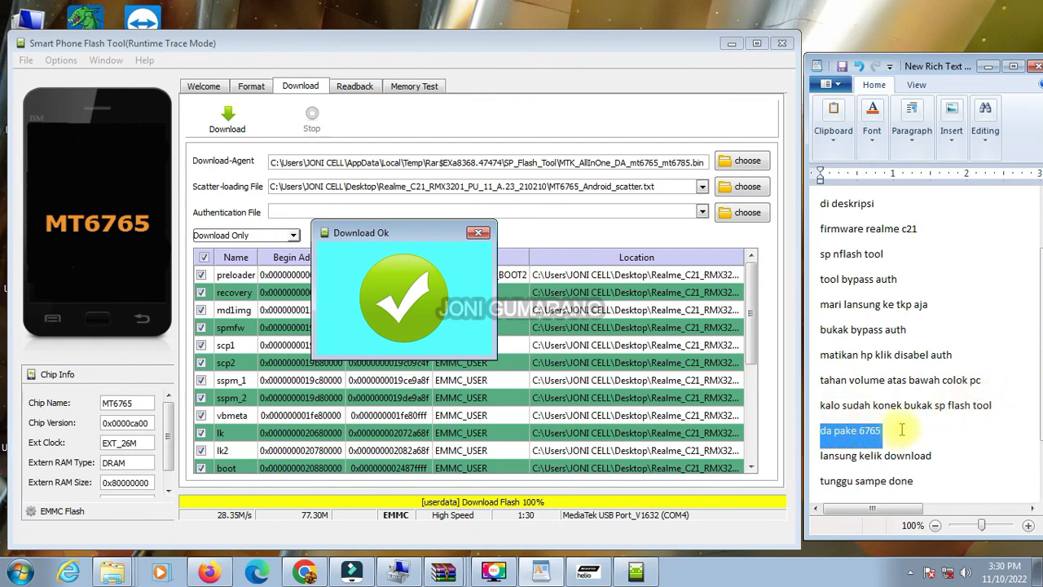
scroll(903, 433, "down", 1)
left_click_drag(821, 382, 935, 385)
left_click_drag(821, 407, 950, 410)
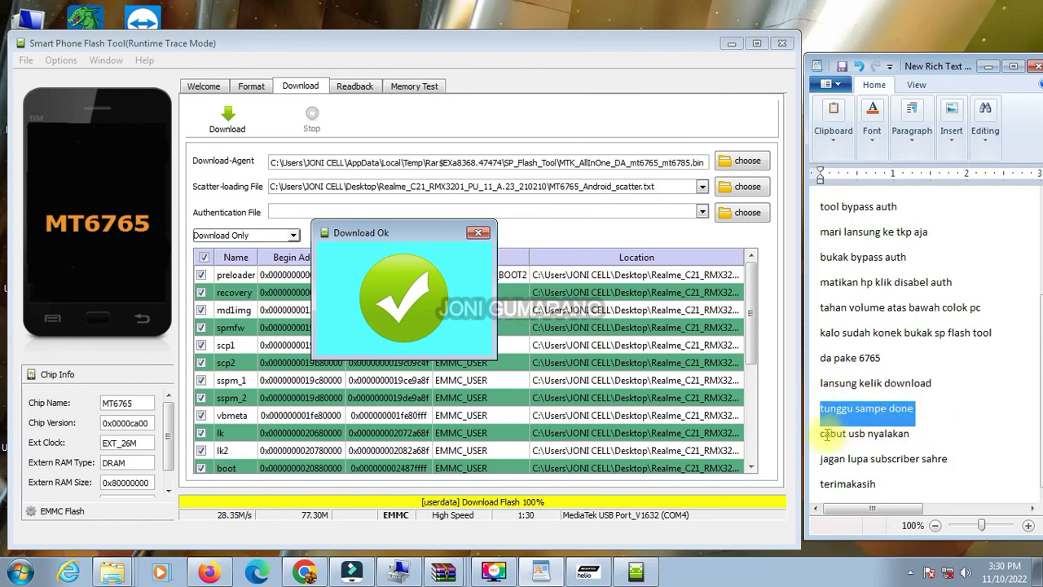
left_click_drag(821, 433, 911, 435)
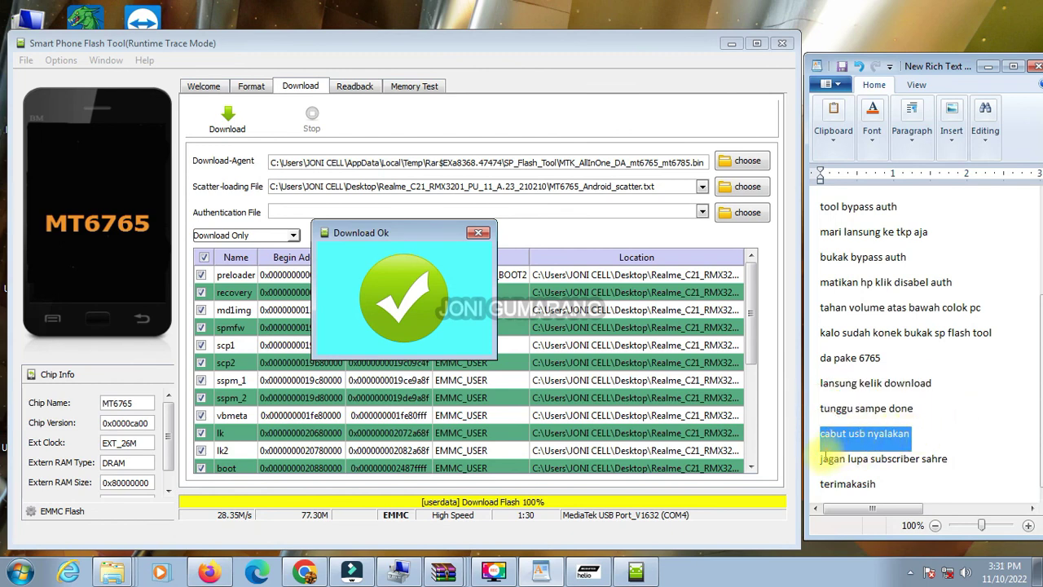
left_click_drag(820, 458, 950, 458)
key("Left")
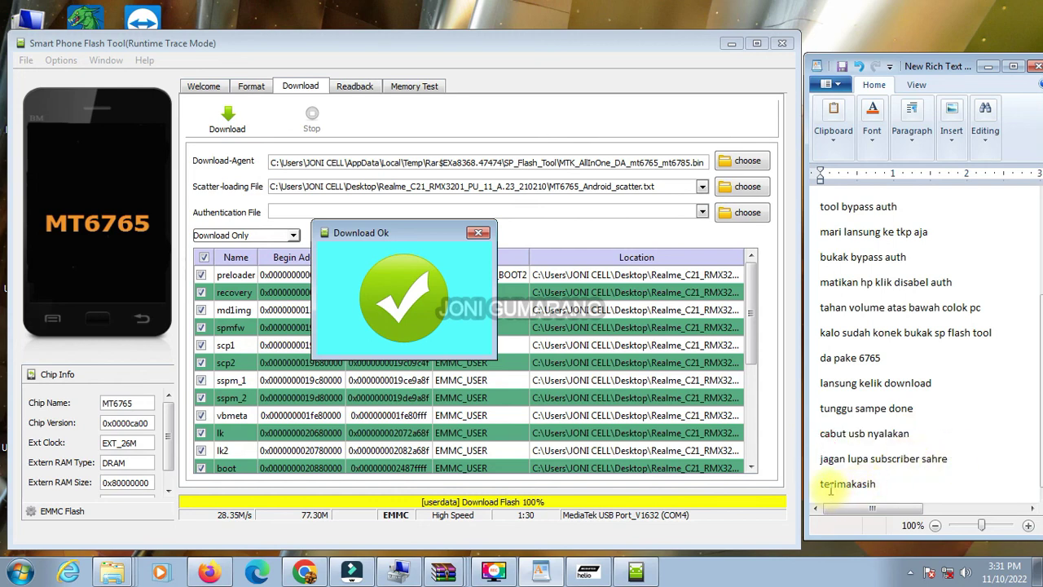
left_click_drag(821, 484, 928, 487)
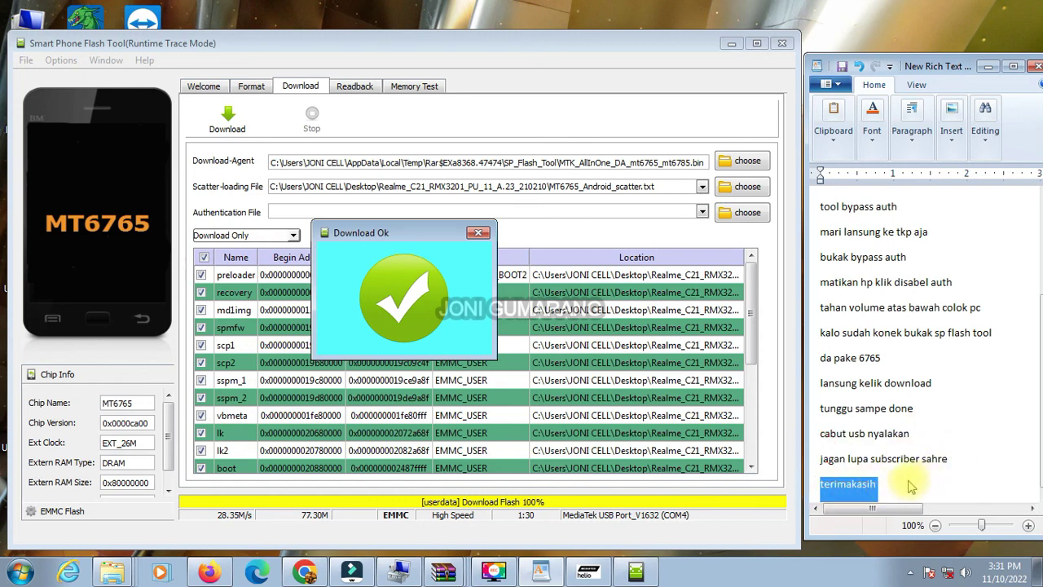
left_click(924, 459)
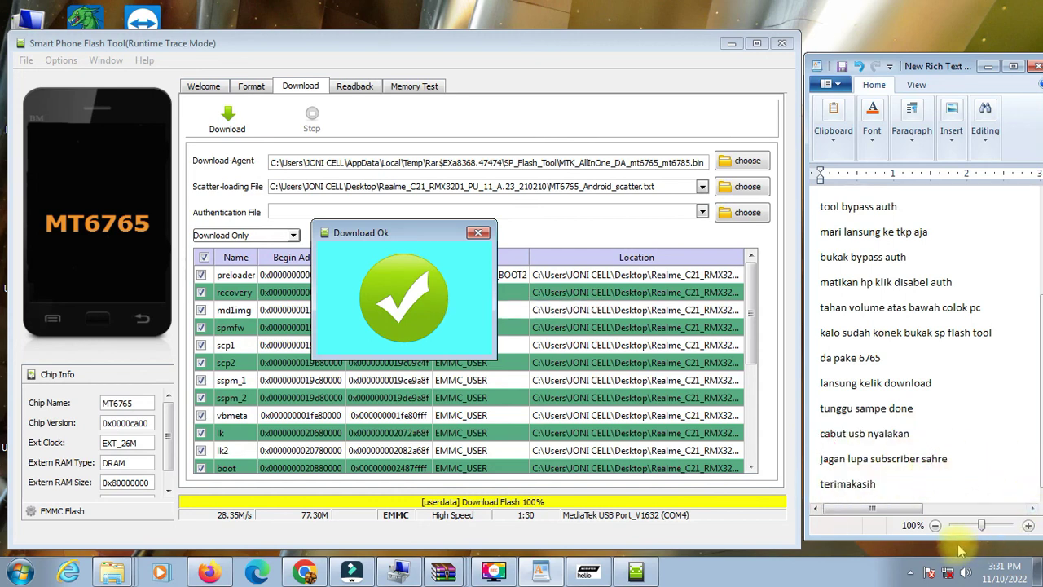